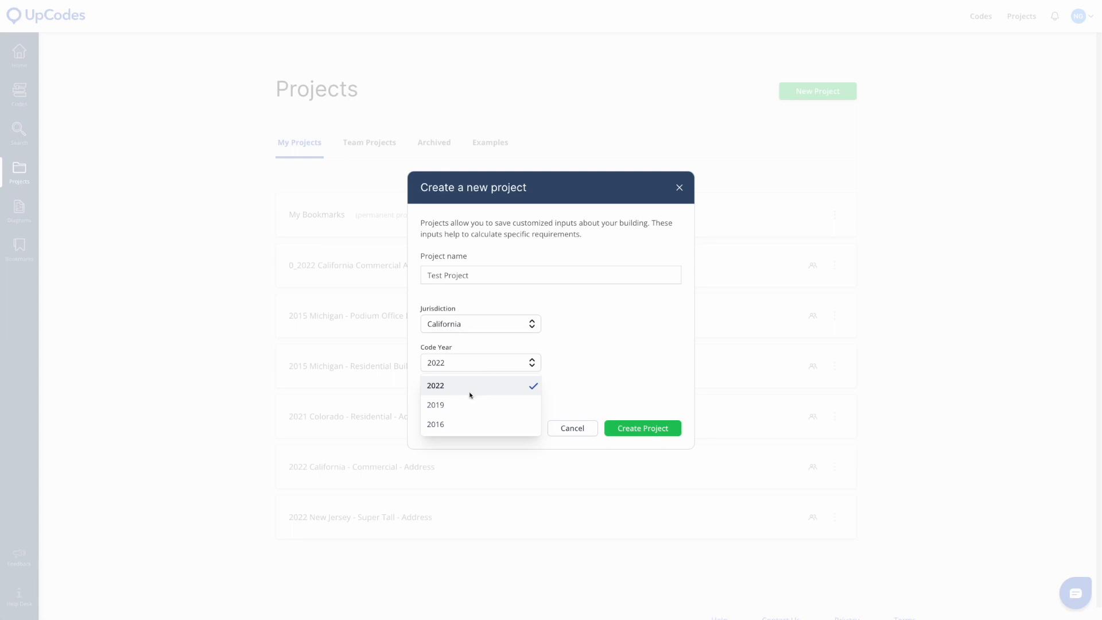
- Create the California project named Test Project with code year 2019 and open its project inputs
click(460, 403)
click(433, 396)
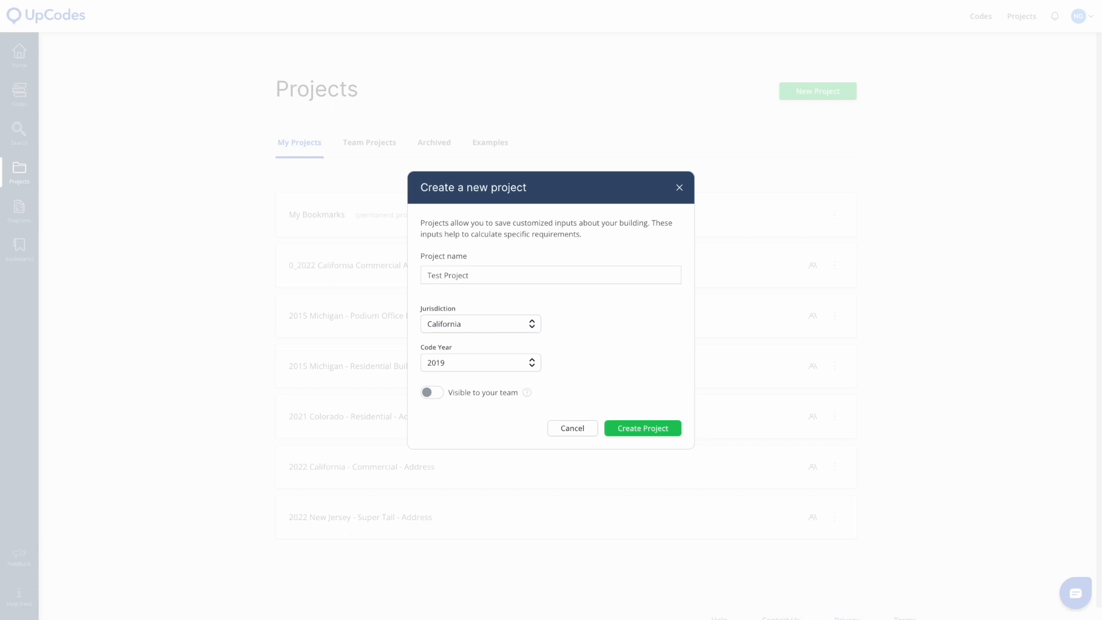
click(657, 423)
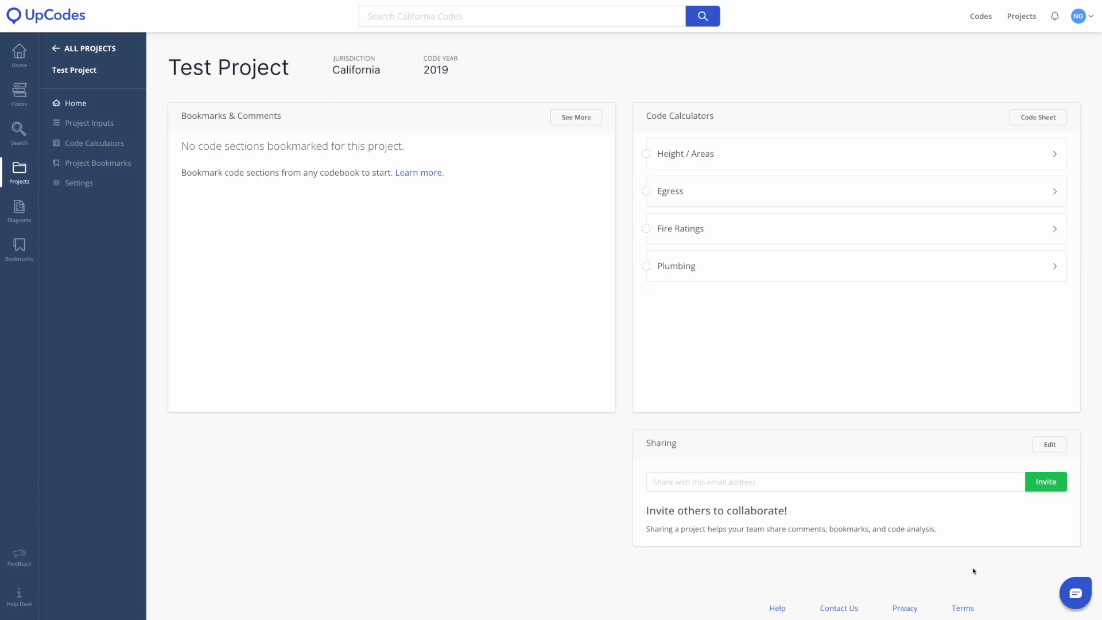
click(104, 124)
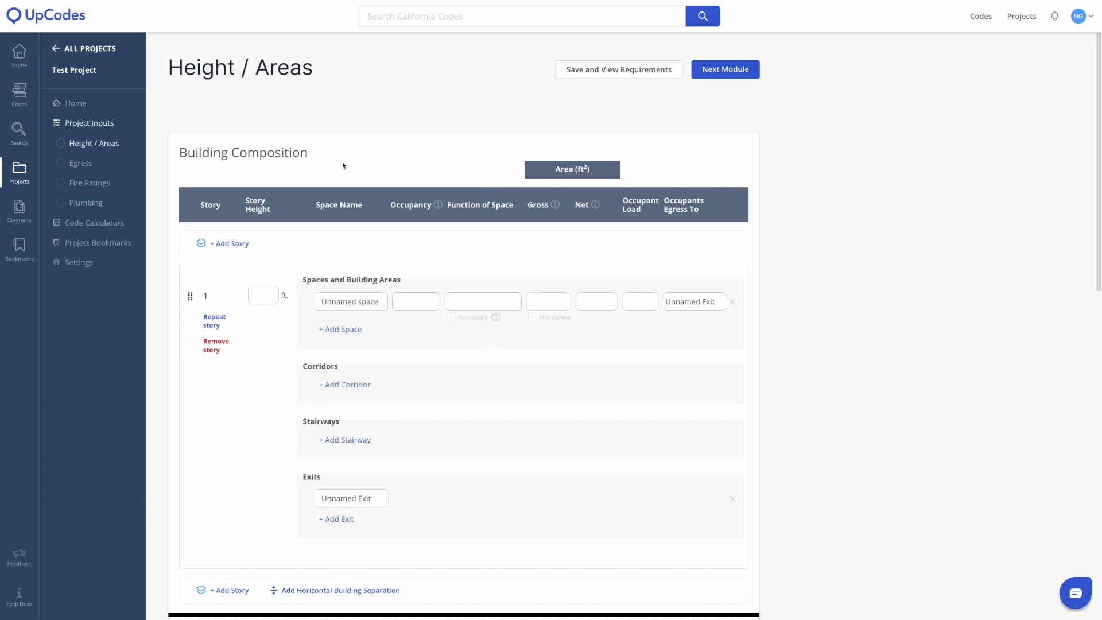
- Examine the sections of the Height / Areas form and the fields of story 1's first space row
scroll(318, 161, down, 8)
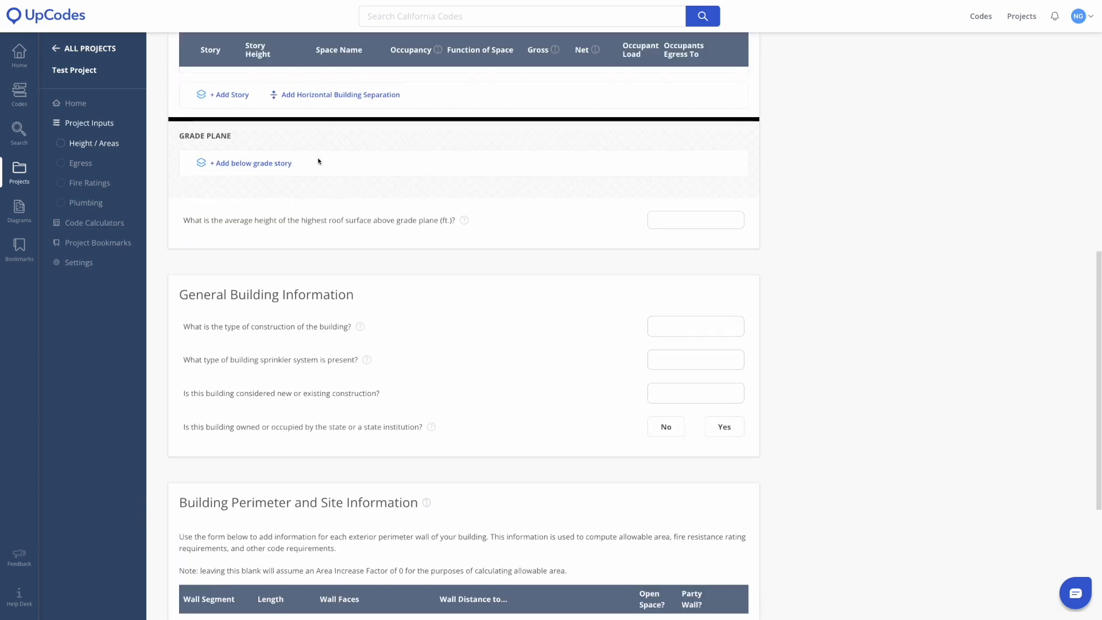
scroll(318, 161, down, 4)
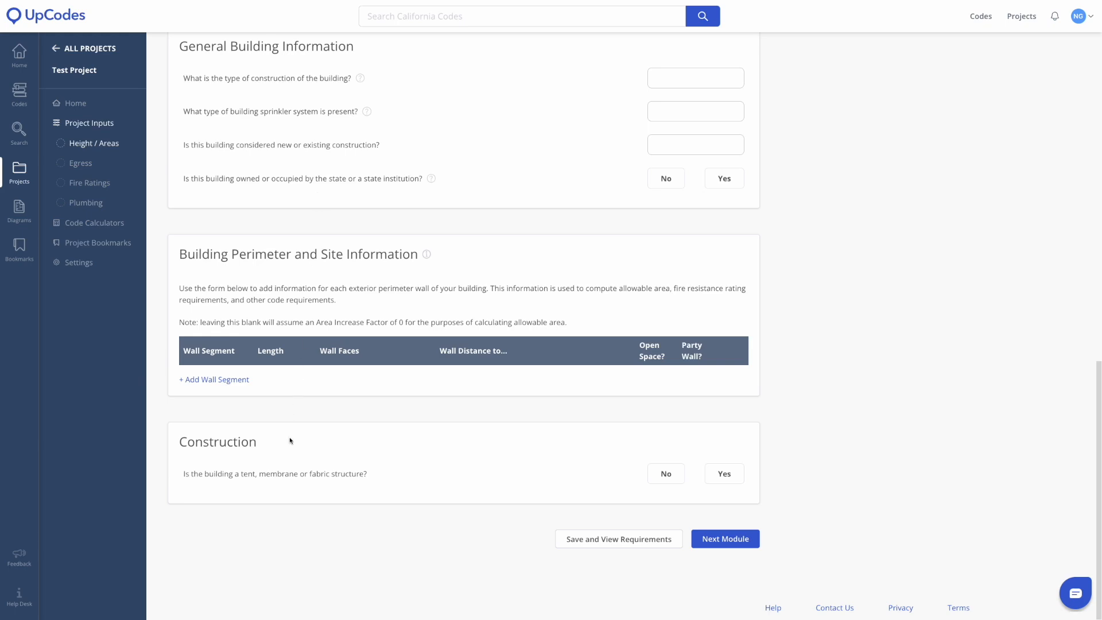
scroll(290, 441, up, 7)
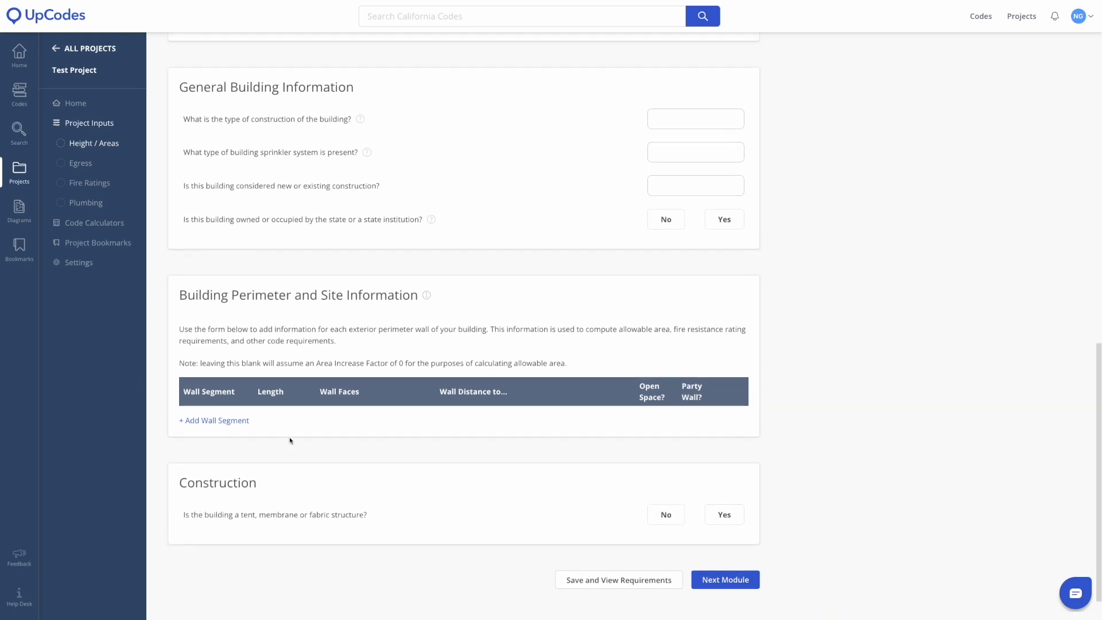
scroll(290, 440, up, 5)
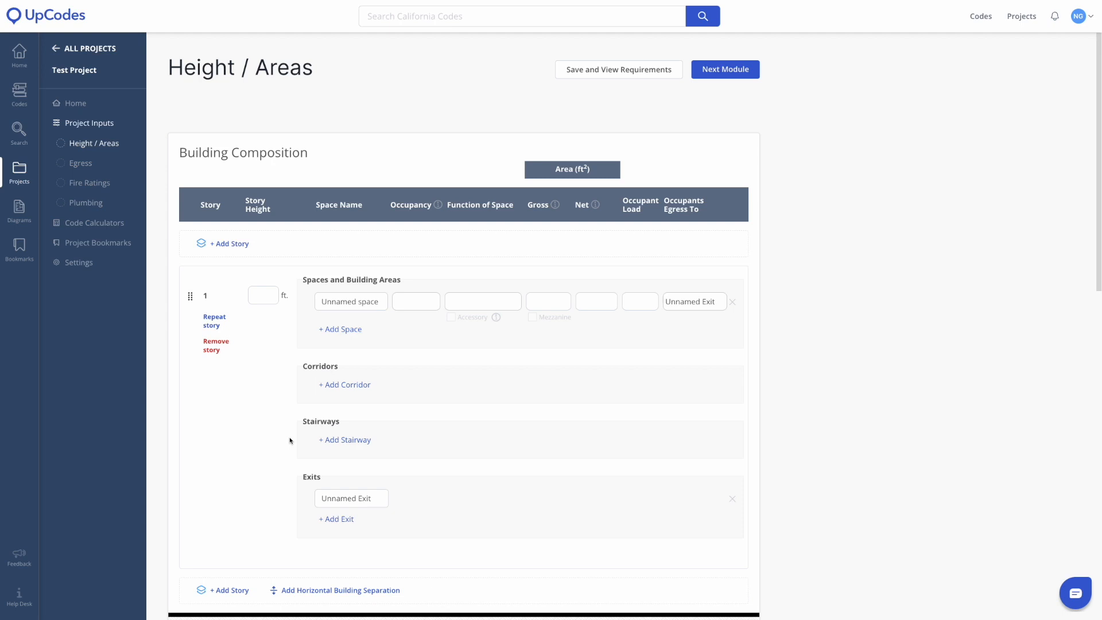
click(264, 296)
drag(380, 303, 320, 303)
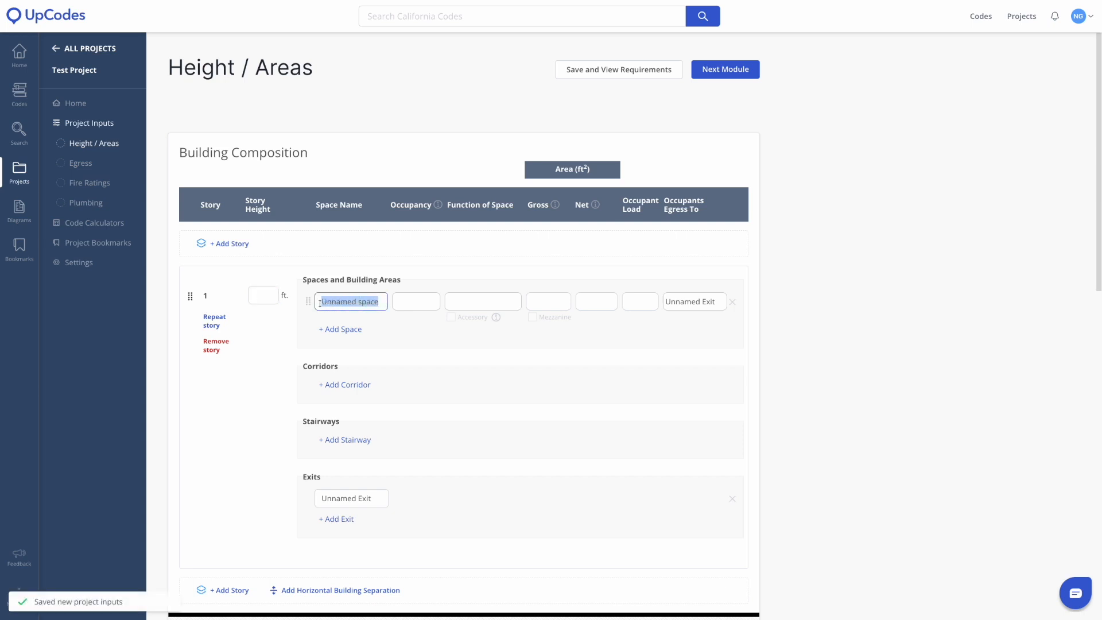
click(414, 302)
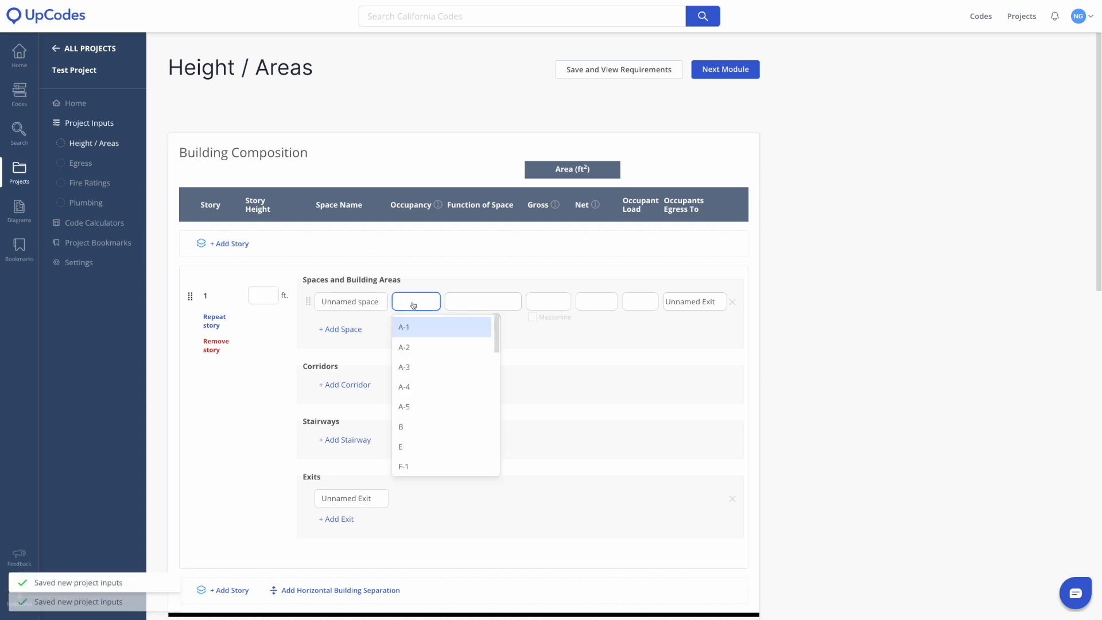
click(463, 306)
click(541, 300)
click(596, 302)
click(637, 301)
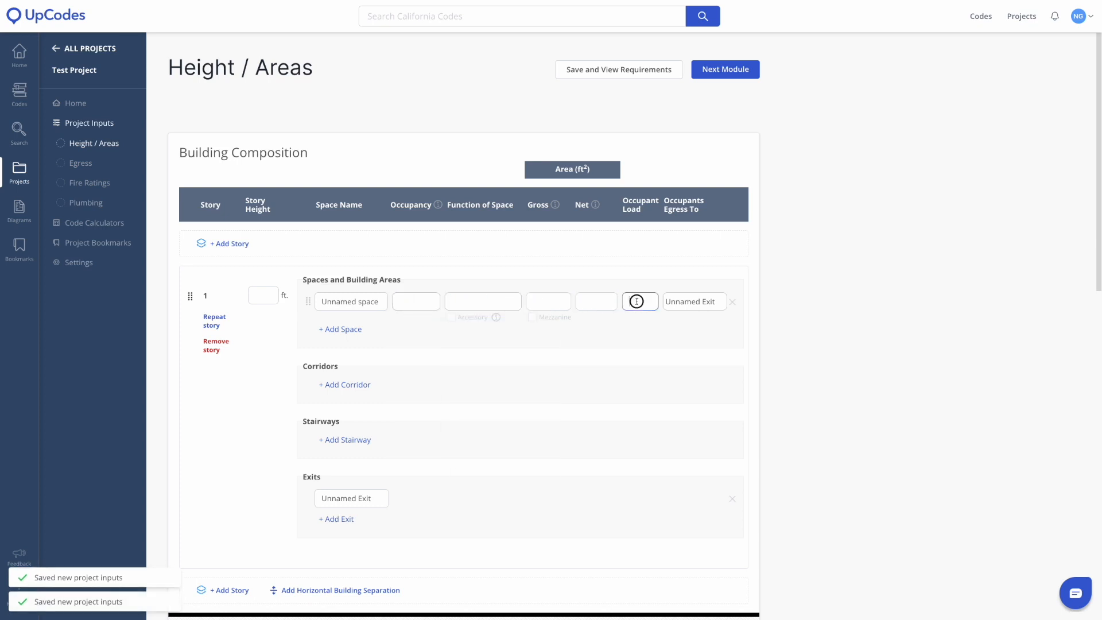
click(682, 303)
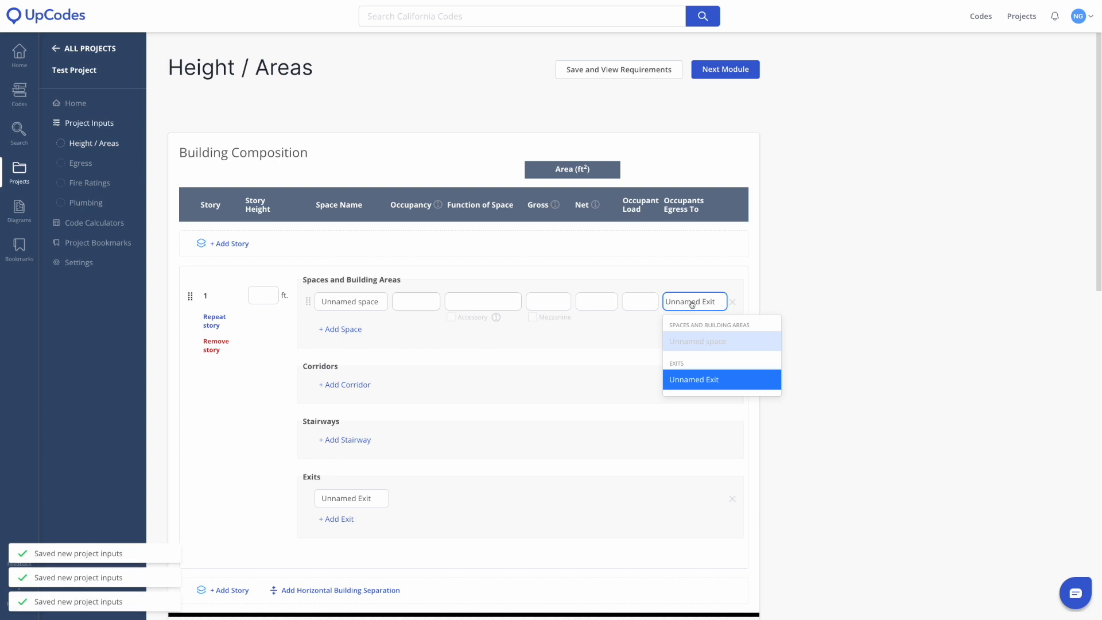
click(682, 301)
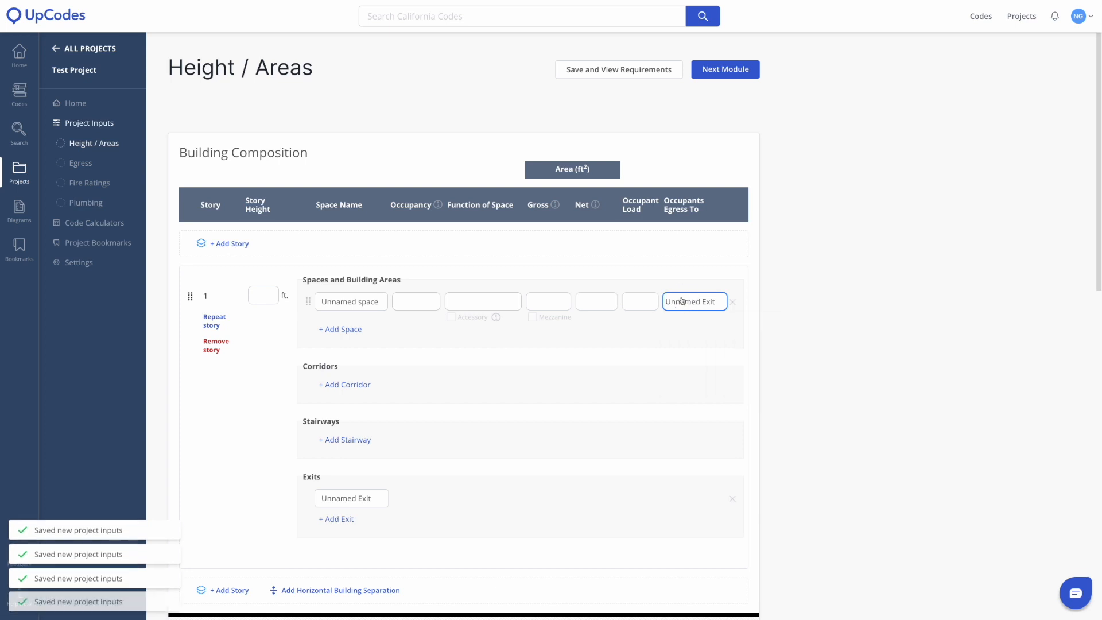
click(270, 294)
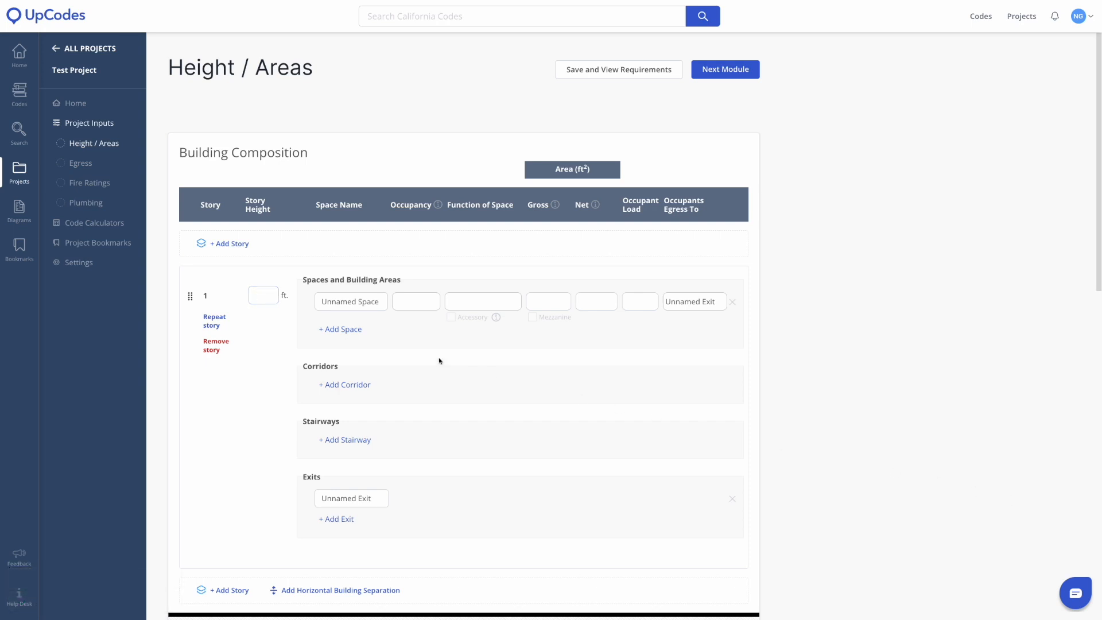
- Set the height of story 1 to 15 ft and name its first space Retail
click(267, 295)
text(15)
triple_click(347, 303)
text(R)
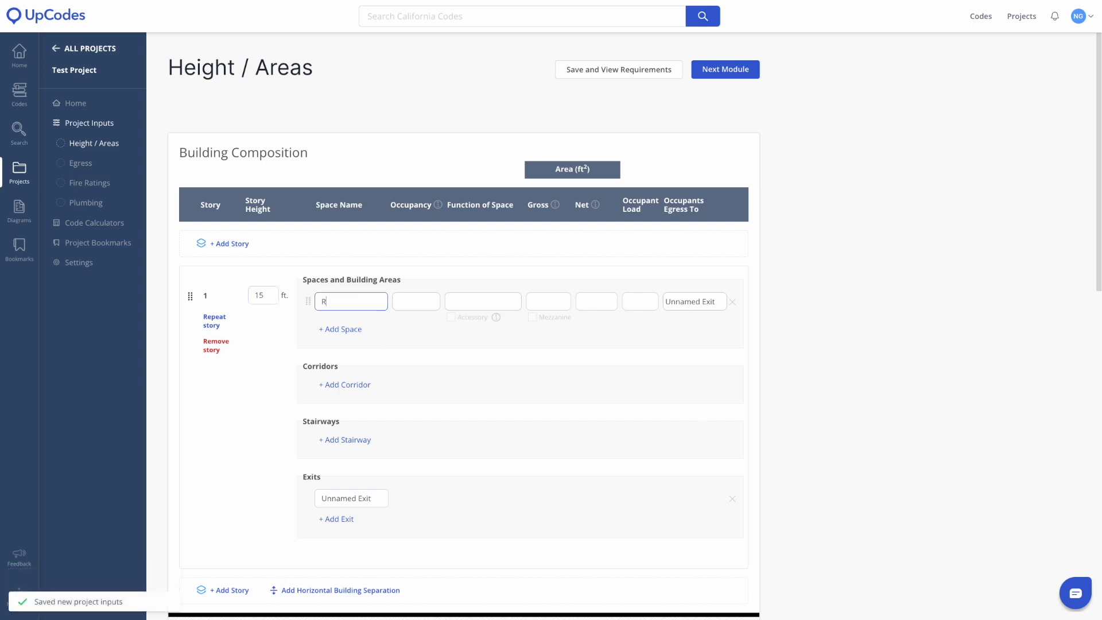
text(etail)
- Add two more spaces to story 1 named Parking and Office Lobby N
click(344, 328)
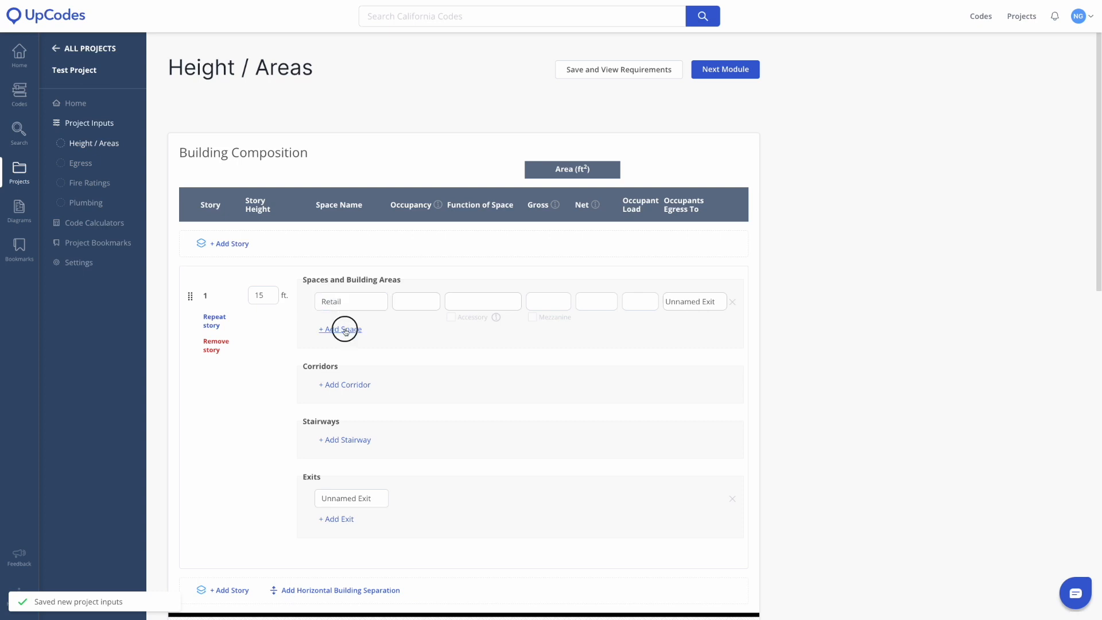
text(Parking)
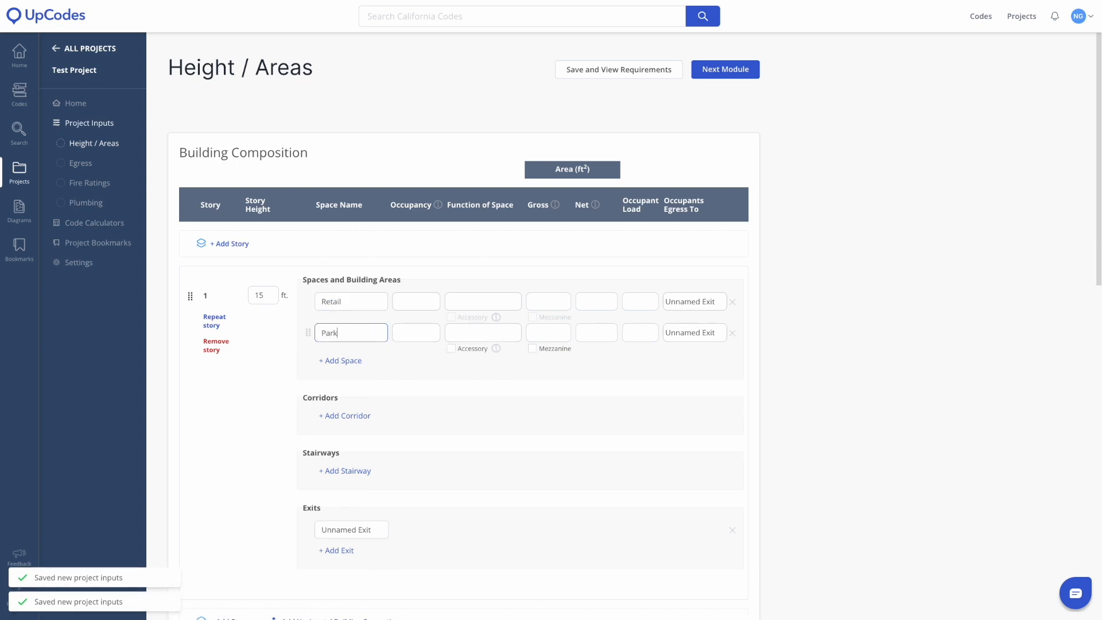
click(339, 361)
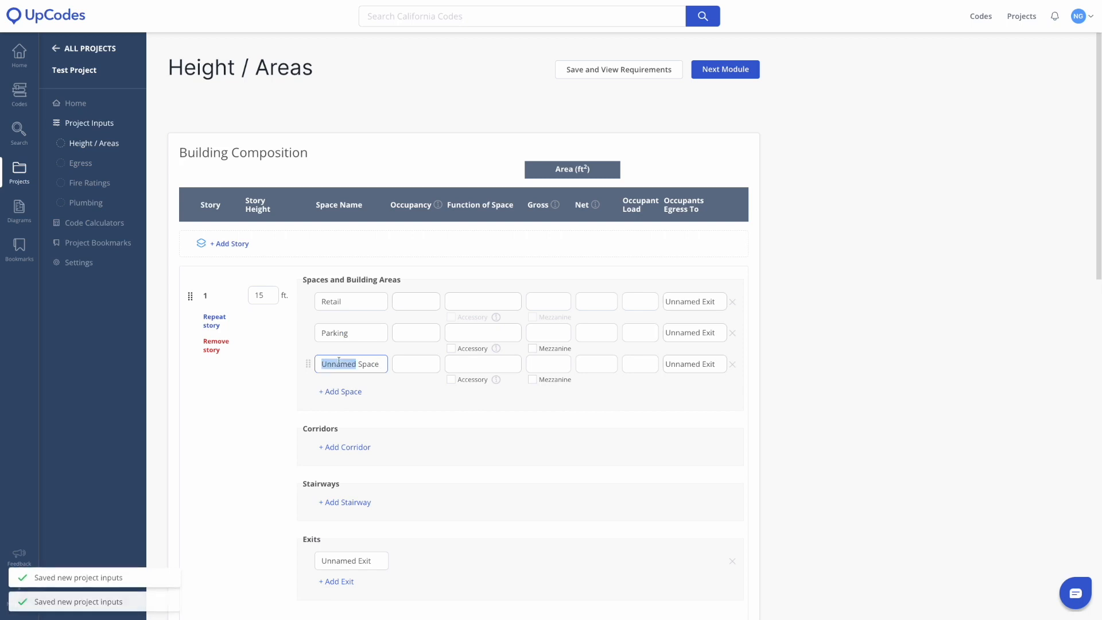
text(Office )
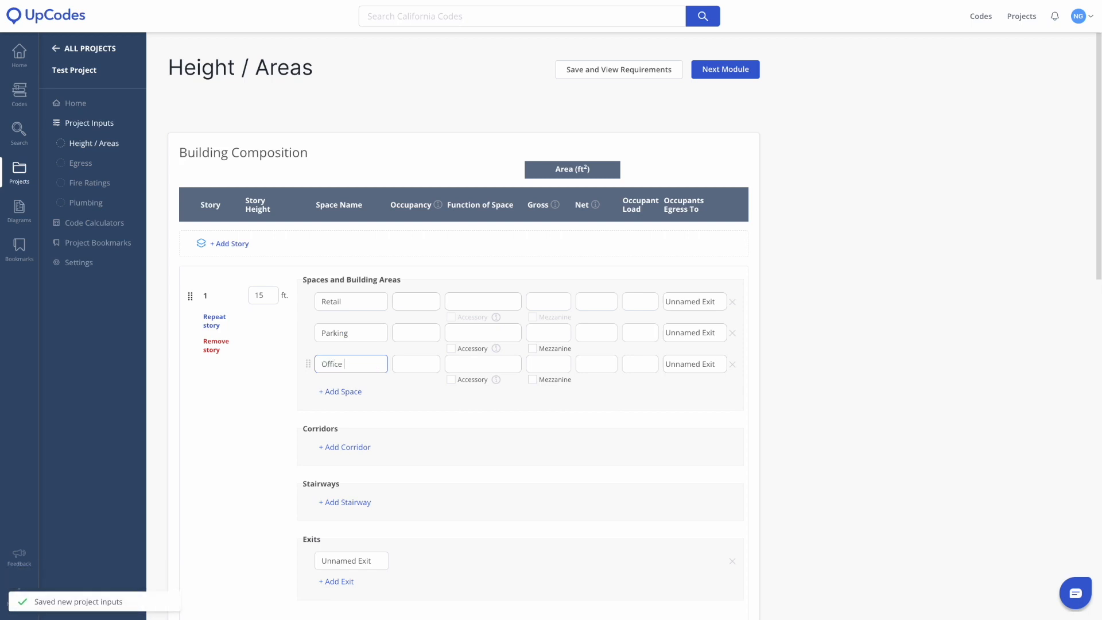
text(Lobby N)
- Add a space named Office Lobby S, reusing the Office Lobby N name
key(ctrl+a)
key(ctrl+c)
click(345, 392)
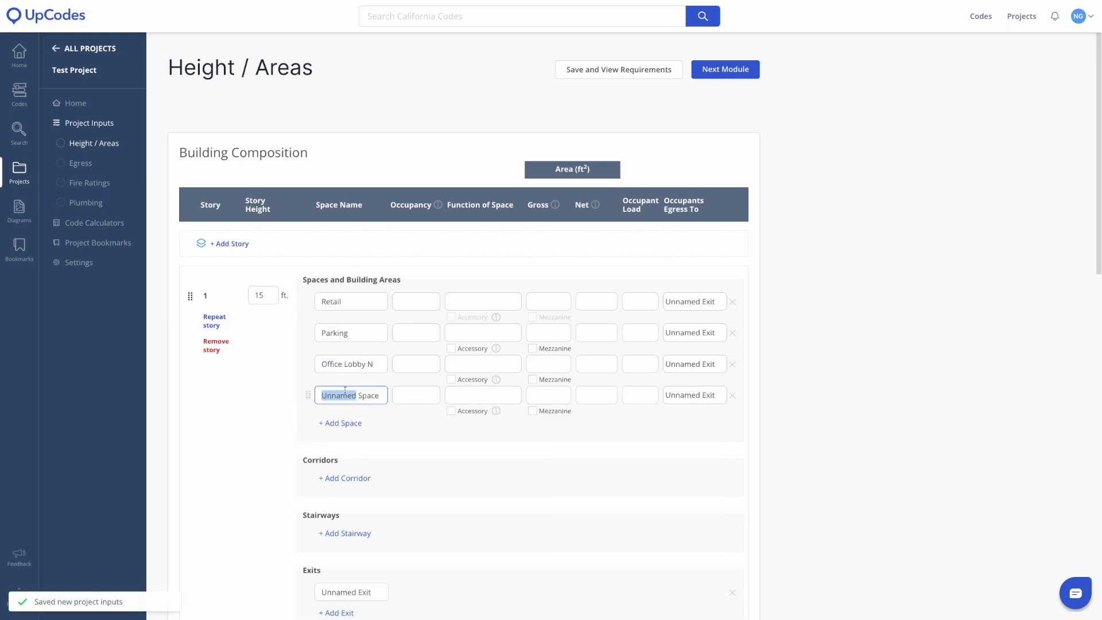
key(ctrl+v)
key(BackSpace)
text(S)
- Add two further spaces to story 1 named Mech and Public
click(338, 423)
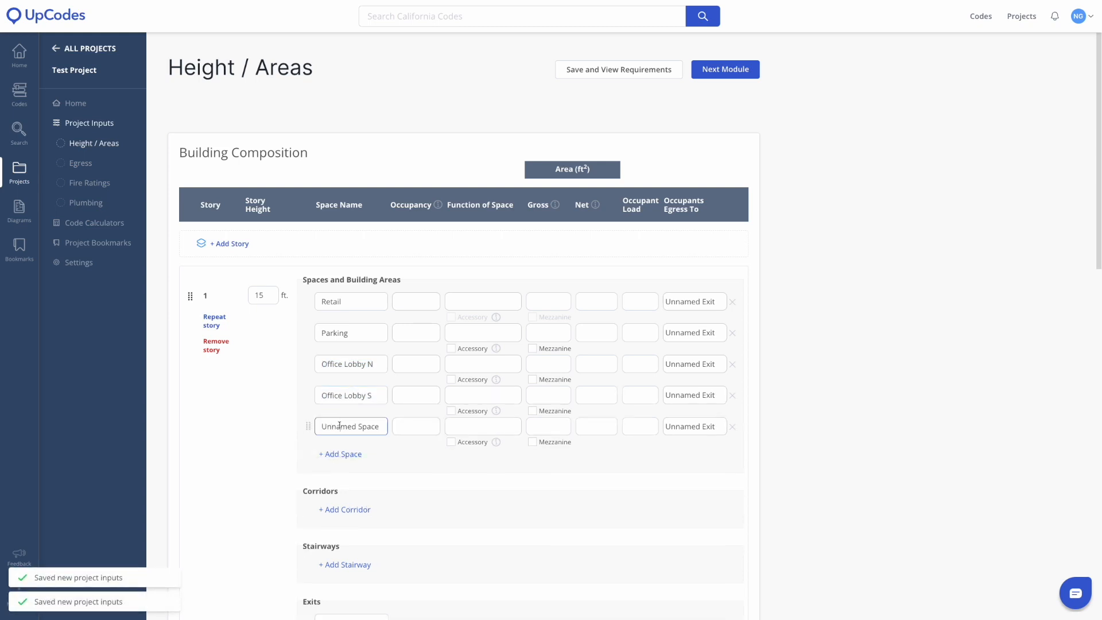
text(Mech)
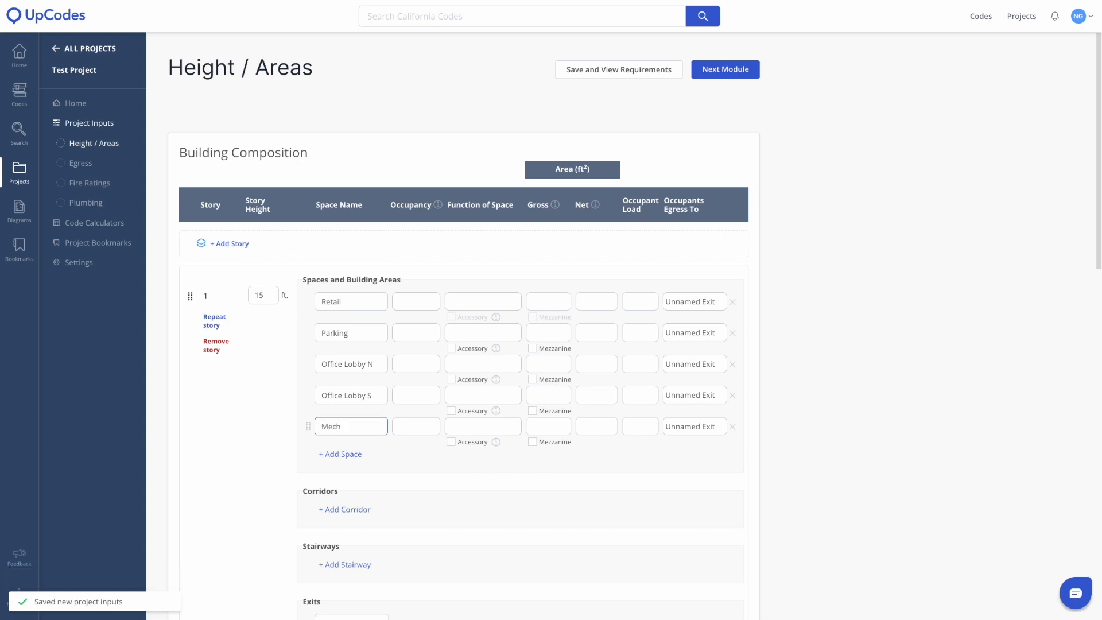
click(341, 454)
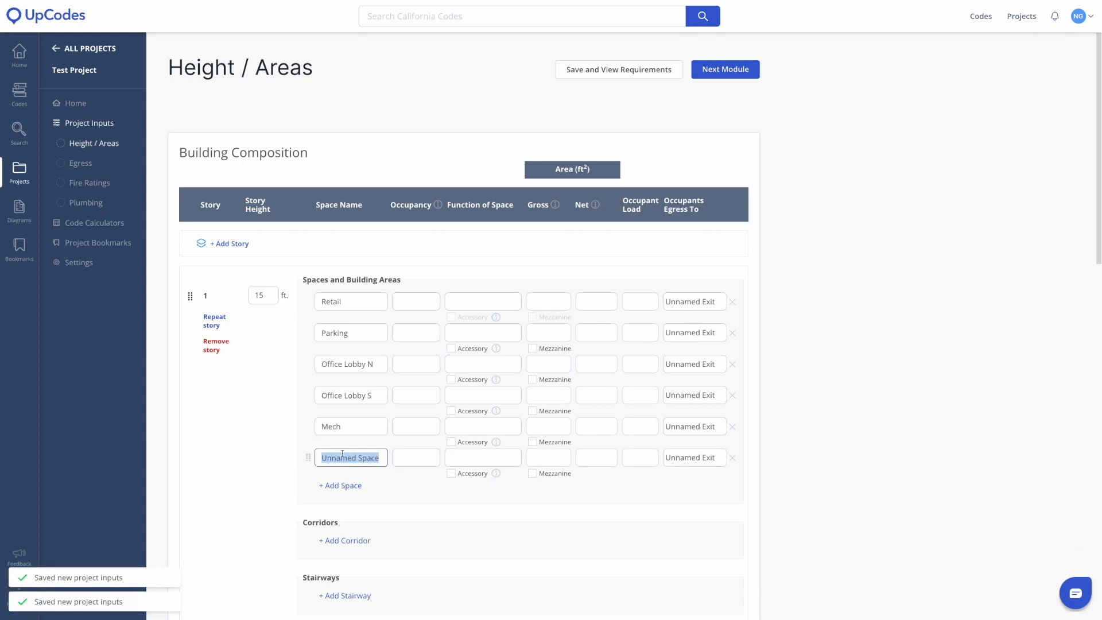
text(Public)
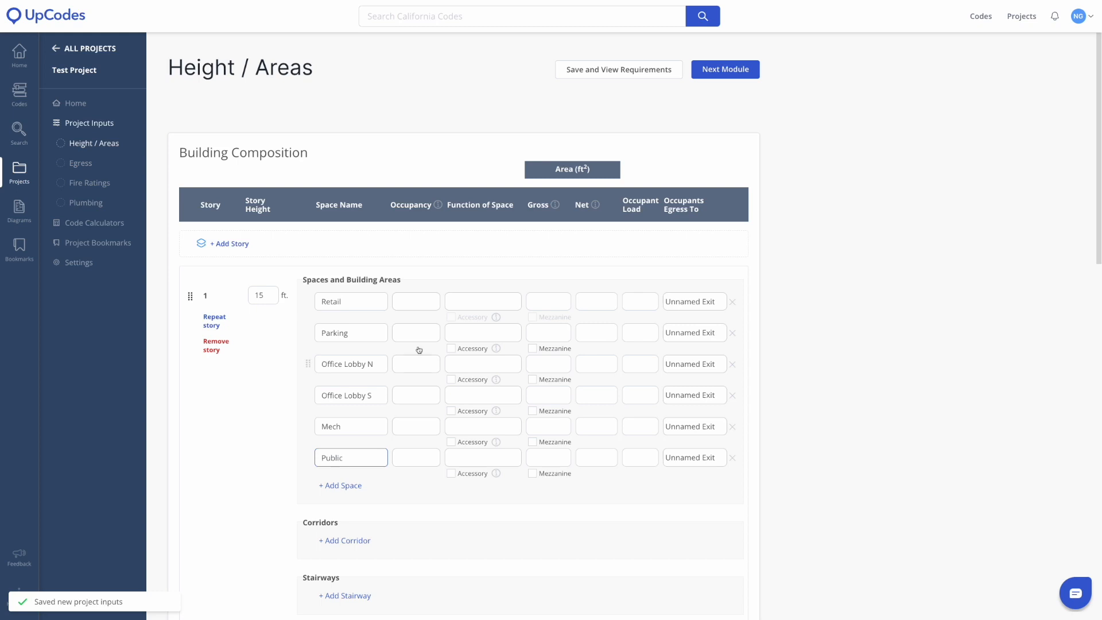
- Use the Occupancy Guide to set the Retail space's occupancy to M, answering sale of goods and no motor vehicle sales
click(429, 303)
scroll(456, 396, down, 5)
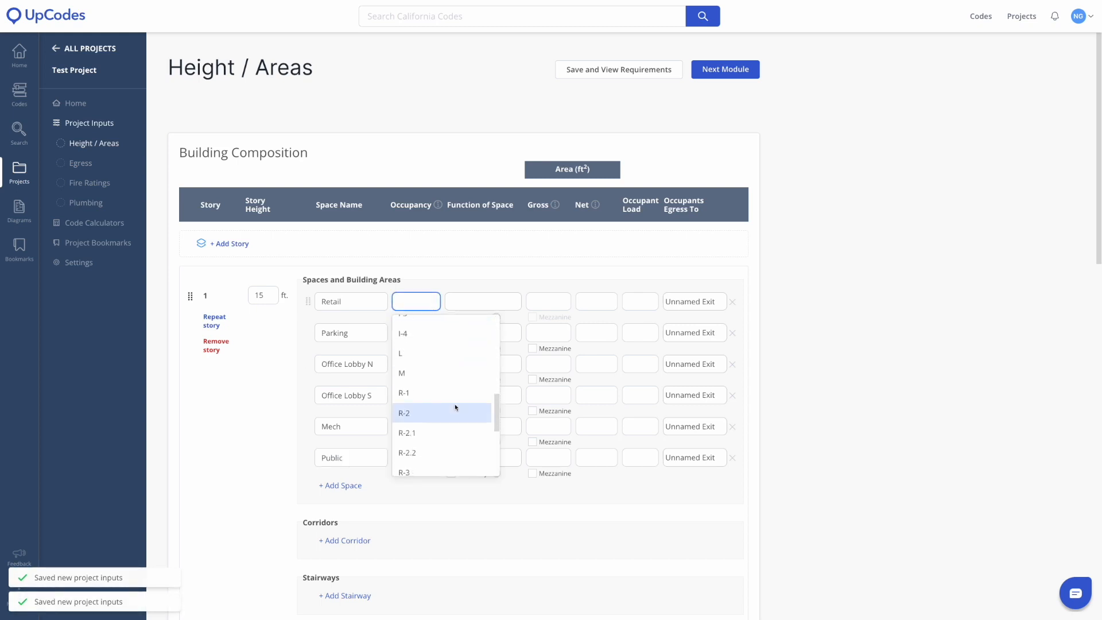
scroll(455, 407, down, 3)
scroll(455, 407, up, 3)
scroll(455, 407, down, 4)
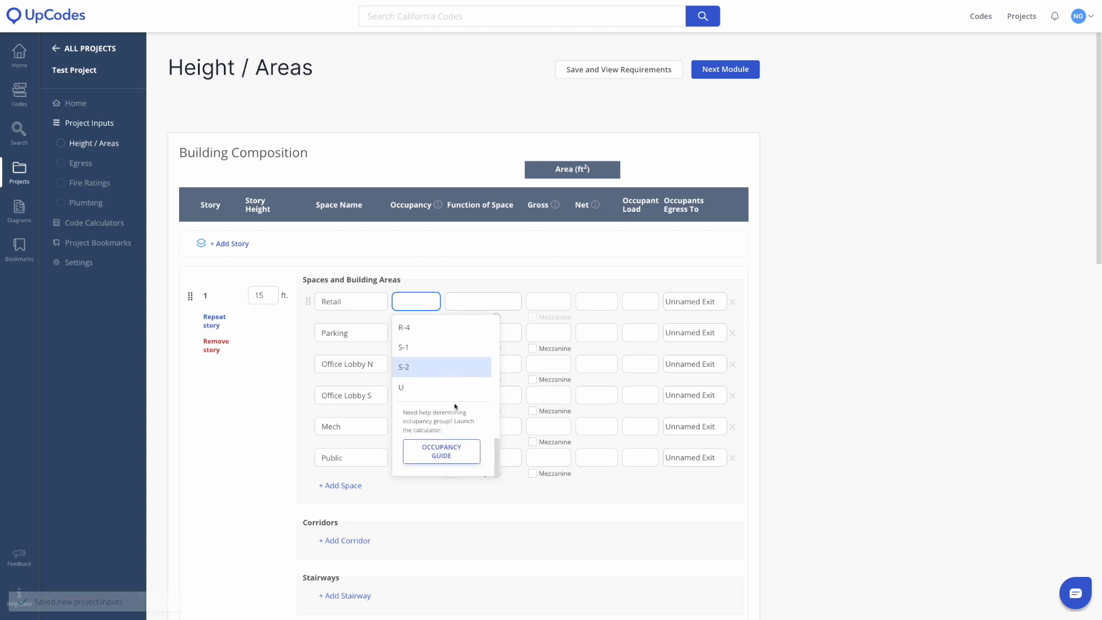
click(443, 451)
click(423, 310)
click(435, 291)
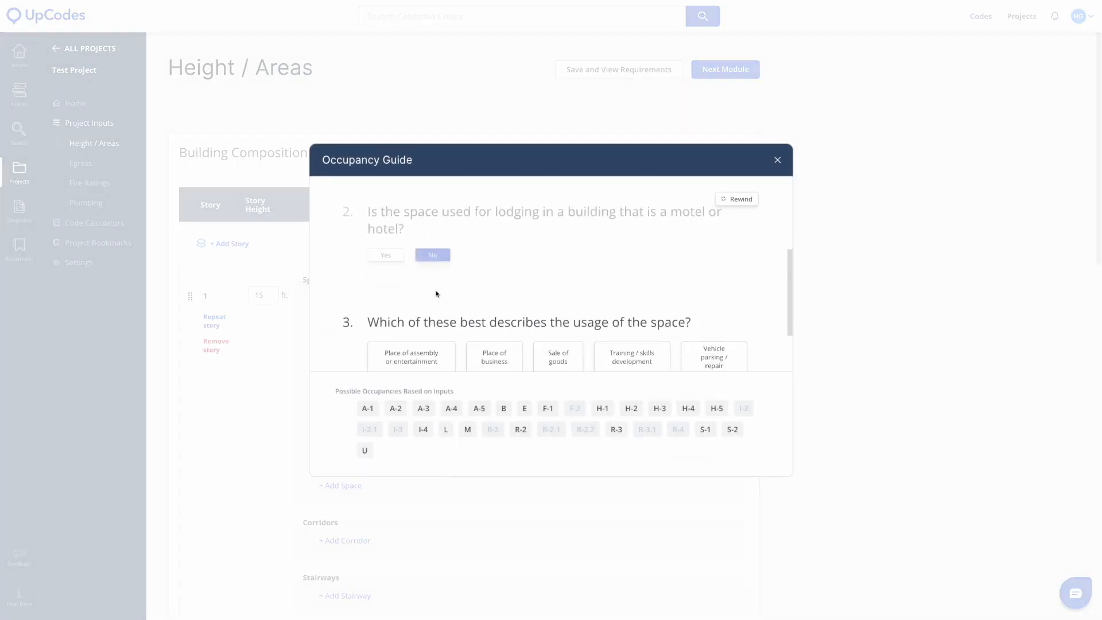
click(556, 283)
click(441, 292)
click(439, 292)
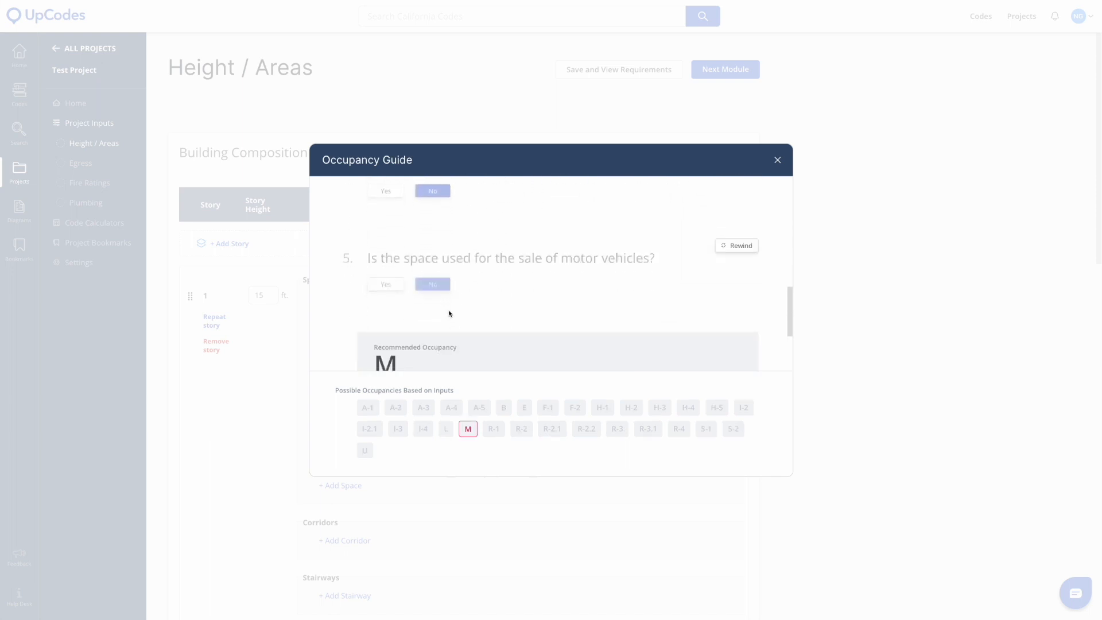
click(396, 322)
- Set the occupancy to S-2 for Parking and B for Office Lobby N and Office Lobby S
click(414, 339)
scroll(442, 425, down, 5)
click(426, 398)
click(423, 367)
click(418, 488)
click(413, 395)
click(419, 520)
- Set the occupancy to S-2 for the Mech space and A-3 for the Public space
click(414, 426)
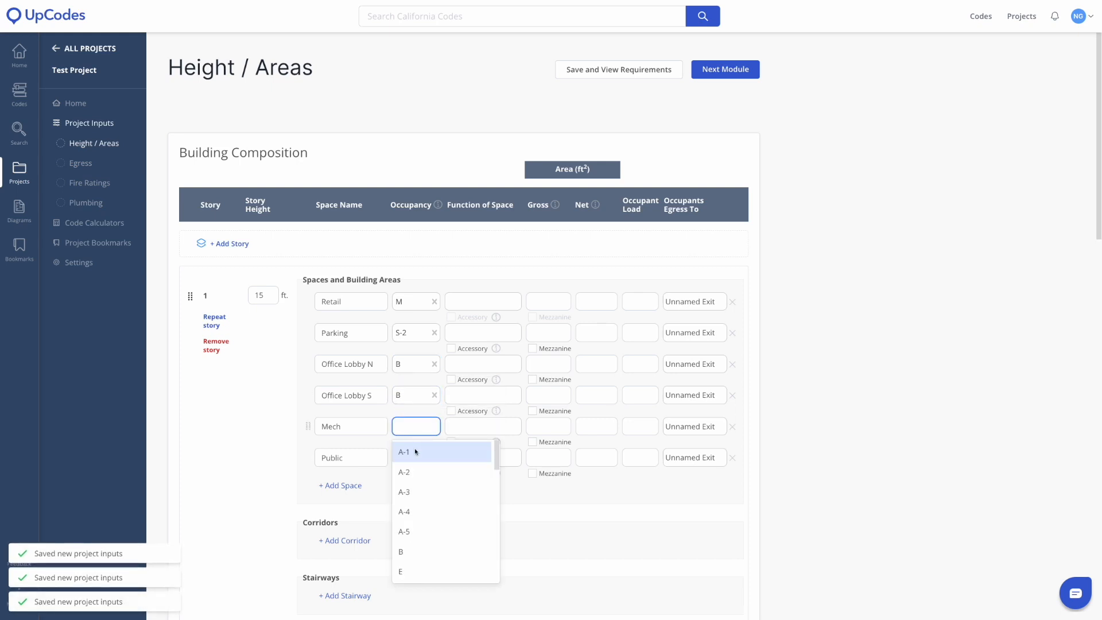
scroll(416, 493, down, 5)
click(408, 542)
click(407, 465)
click(411, 504)
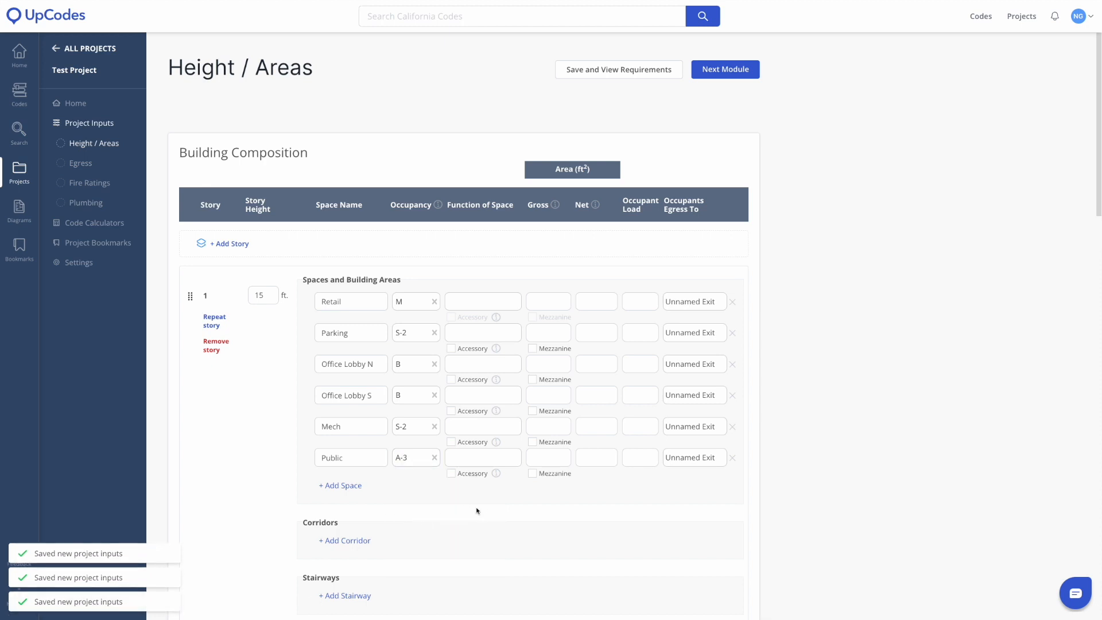
- Set the functions of space to Mercantile for Retail, Parking garages for Parking, Business for both lobbies, accessory storage for Mech, and unconcentrated assembly for Public
click(487, 458)
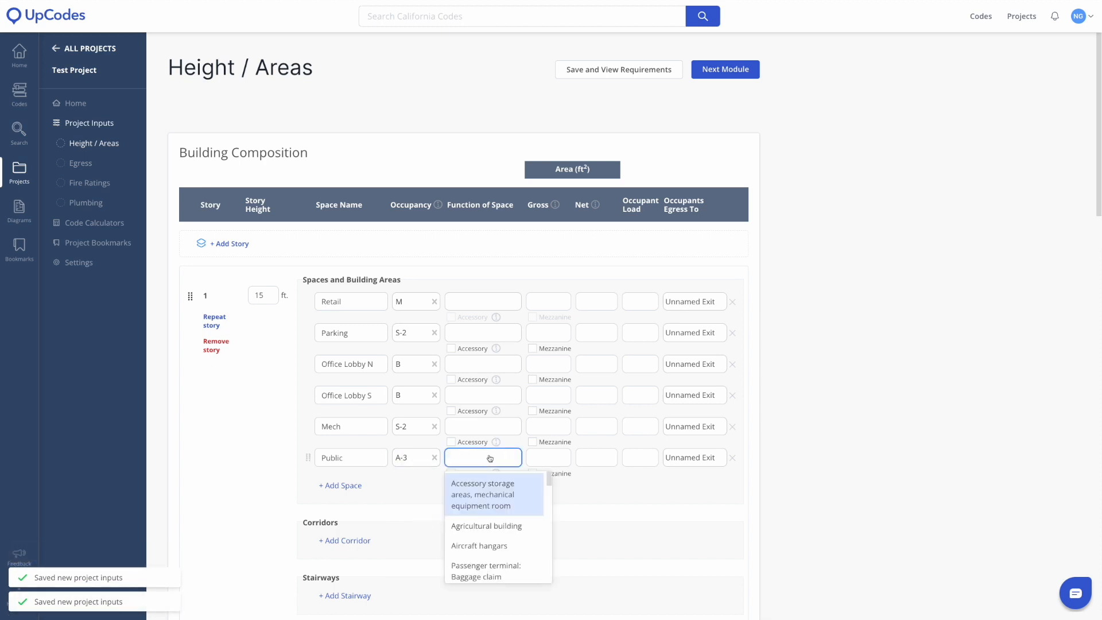
click(512, 305)
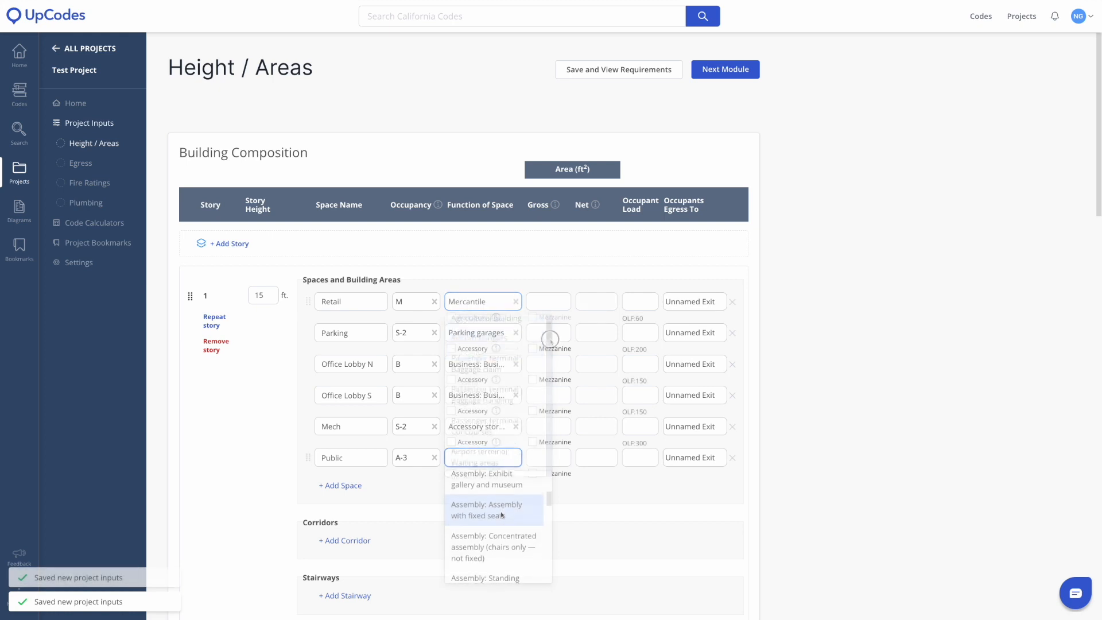
scroll(499, 514, down, 2)
click(500, 514)
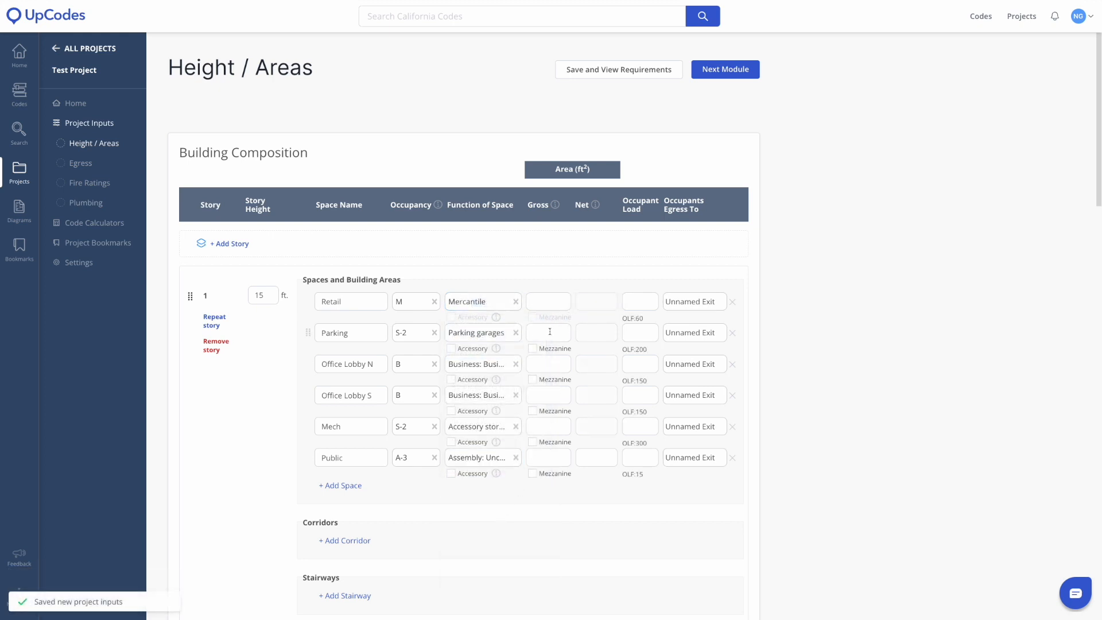
- Enter gross areas of 5000 sq ft for Retail, 10000 for Parking and 5000 for Office Lobby N
click(533, 309)
click(536, 329)
text(10000)
click(540, 302)
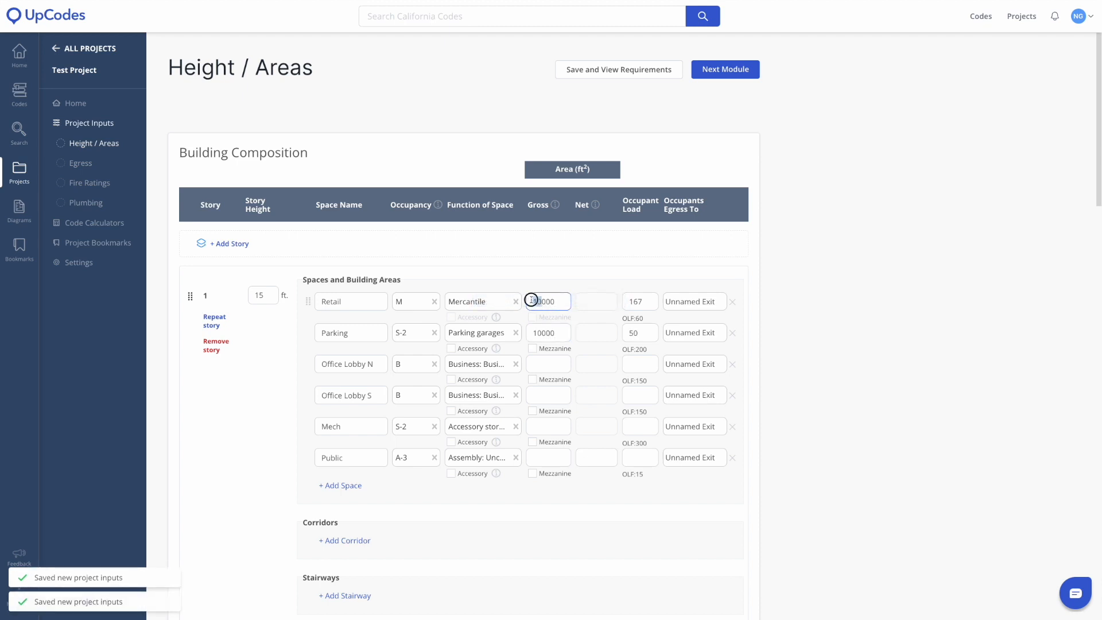
text(5)
click(543, 365)
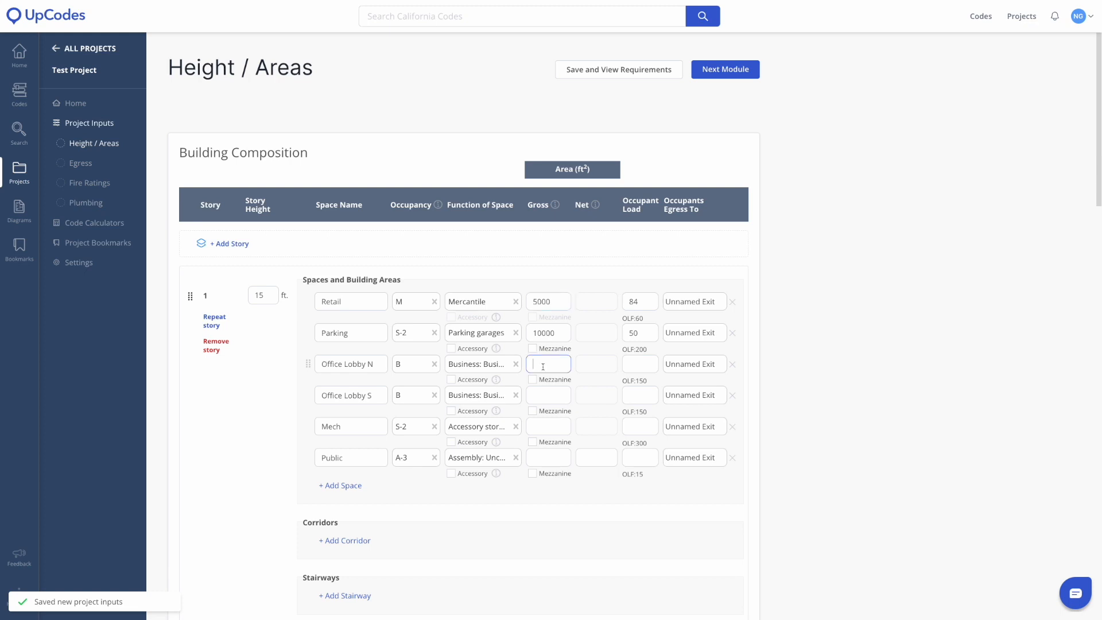
text(5000)
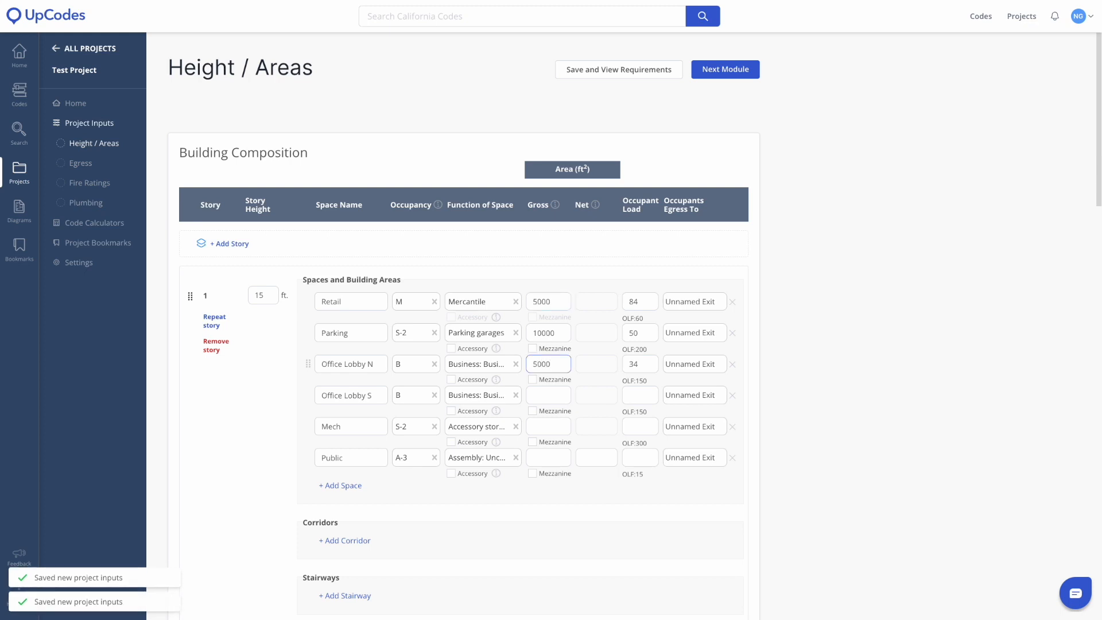
- Enter gross areas of 2500 for both office lobbies, 500 for Mech and 5000 for Public, plus Public's net area of 4000 and occupant load of 280
double_click(551, 365)
text(25)
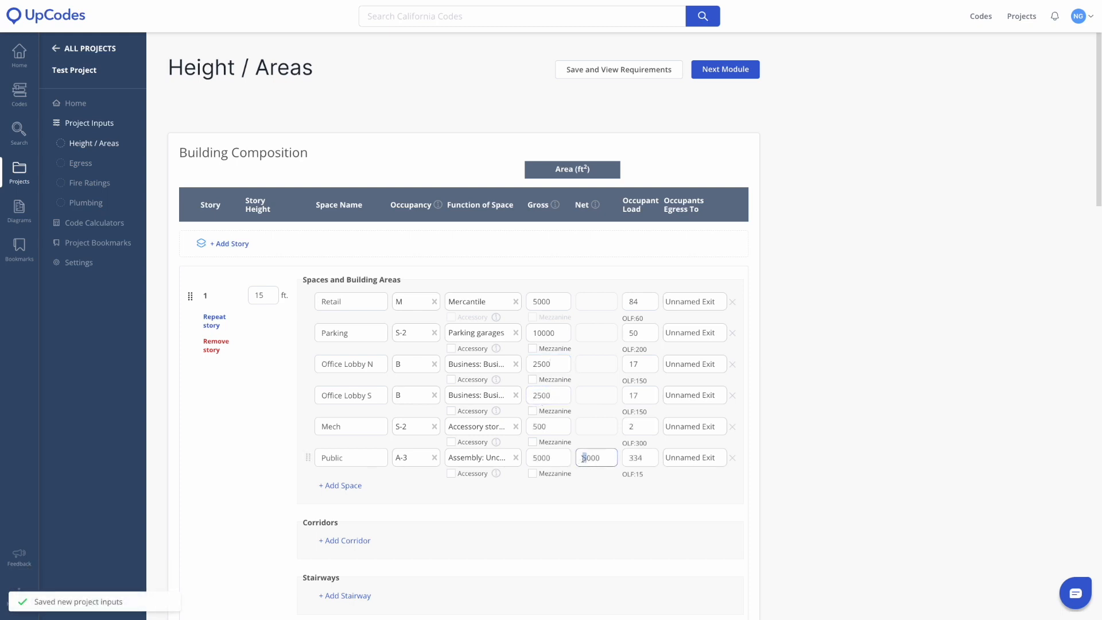
click(632, 458)
drag(645, 459, 621, 460)
scroll(459, 344, down, 2)
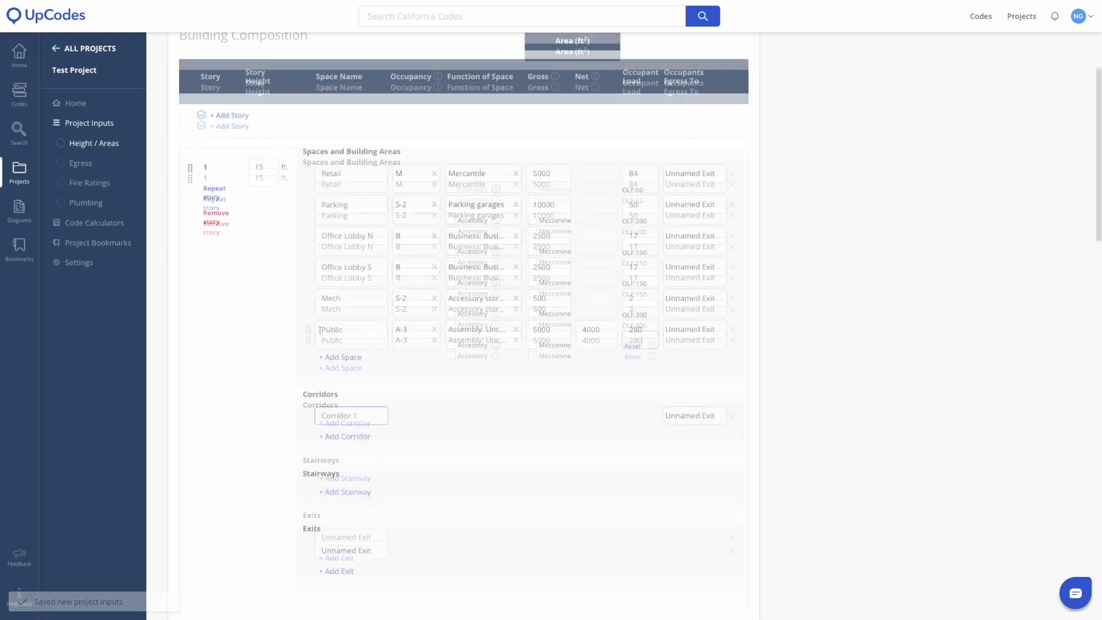
- Add a Corridor space between the two office lobbies on story 1, with occupancy B, a business function and 1000 sq ft gross
mouse_move(308, 329)
mouse_down()
mouse_move(306, 296)
mouse_move(304, 325)
mouse_up()
click(336, 357)
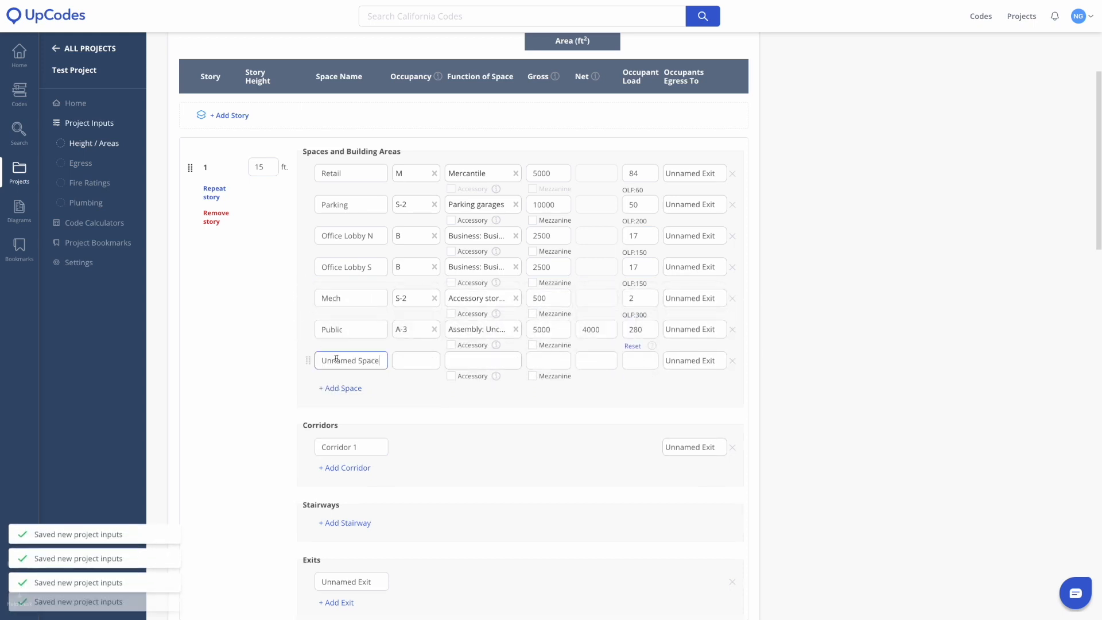
click(733, 362)
click(356, 356)
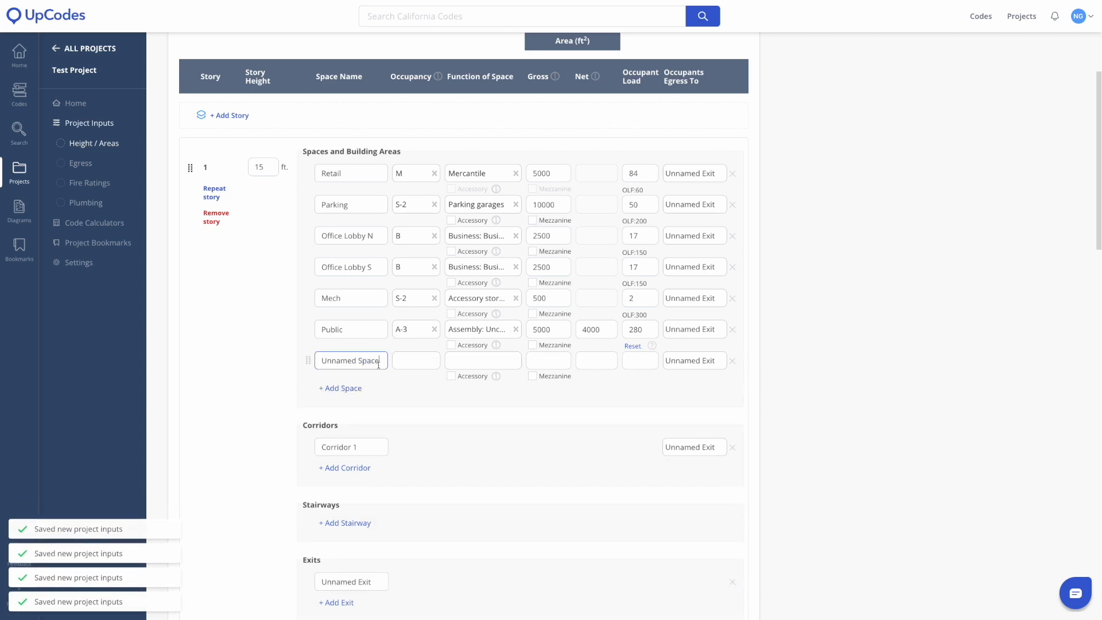
click(543, 381)
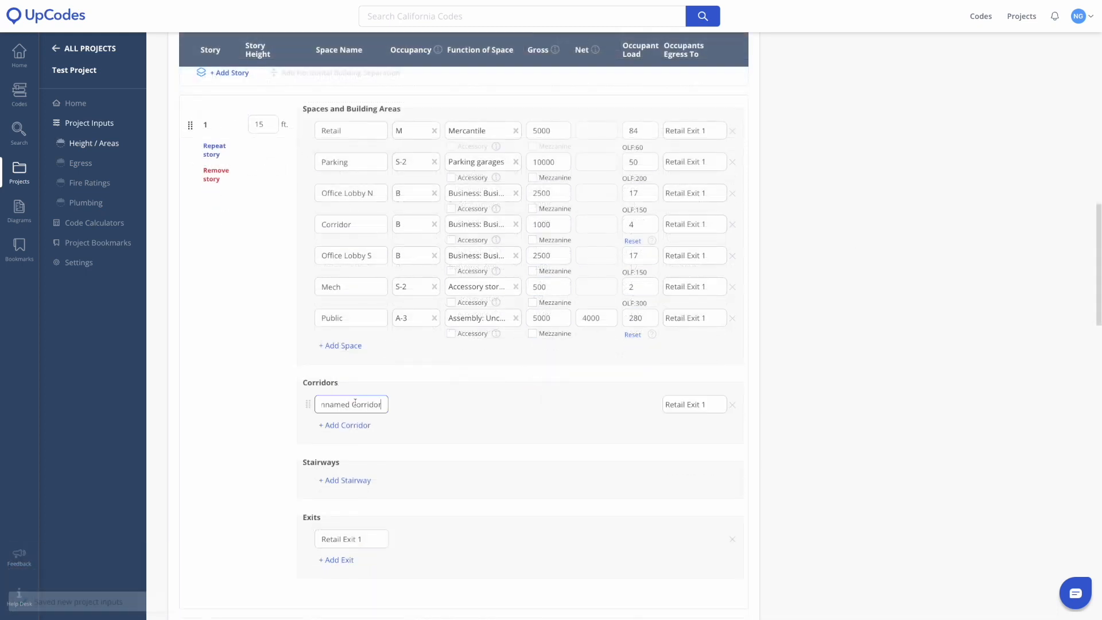
- Name the story 1 corridor Corridor 1 and add the exits Office N Exit, Office S Exit and Public Exit
text(Corrid)
click(339, 559)
text(Office)
click(339, 584)
text(Office S Exit)
key(Return)
text(Public Exit)
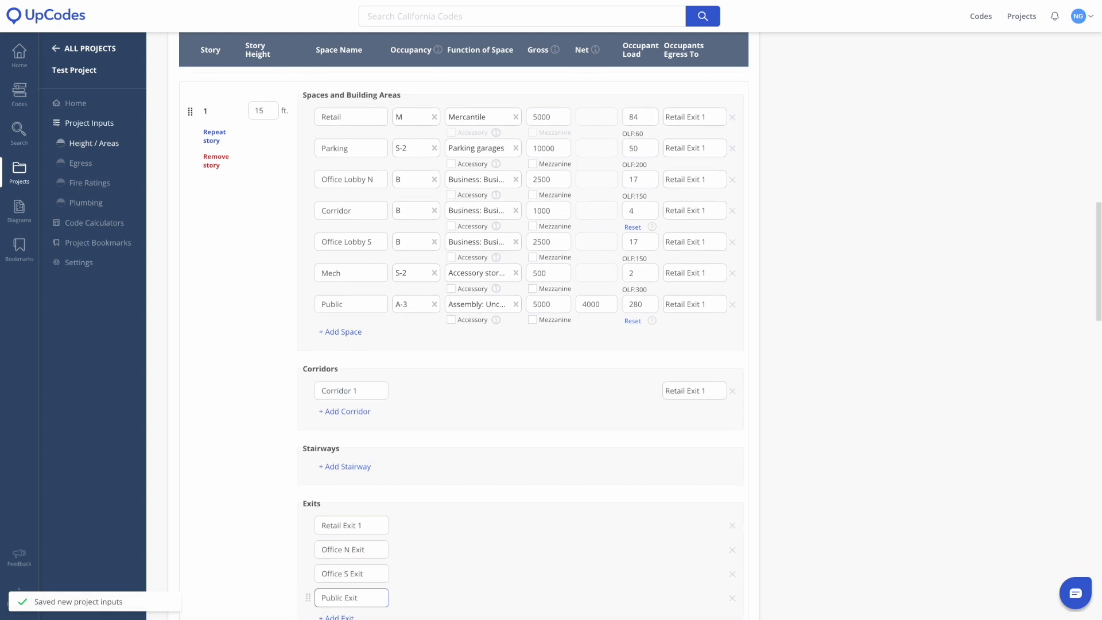
- Add two more exits to story 1 named Parking Exit 1 and Parking Exit 2
key(Return)
text(Parking Exit 1)
key(Return)
text(Parking Exit 2)
click(274, 521)
- Set Retail to egress to Retail Exit 1 and Parking to egress to both parking exits
scroll(328, 512, up, 4)
click(715, 253)
drag(778, 293, 782, 379)
click(712, 308)
click(711, 282)
drag(778, 324, 779, 410)
click(717, 340)
click(721, 419)
click(720, 439)
- Set Office Lobby N to egress to Office N Exit and the Corridor space to egress to Office Lobby N and Office Lobby S
click(717, 315)
drag(779, 364, 771, 391)
click(717, 371)
click(717, 390)
click(694, 342)
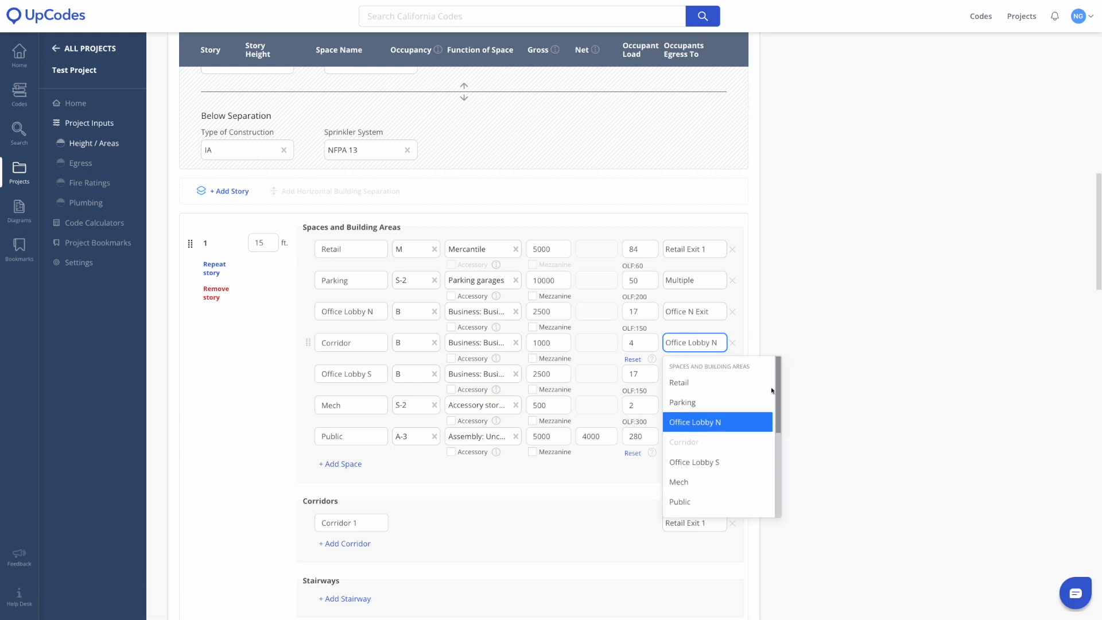
click(692, 462)
- Set Office Lobby S to egress to Office S Exit
scroll(827, 415, down, 3)
click(695, 201)
scroll(775, 307, down, 3)
click(717, 300)
- Set the Mech space to egress to Corridor 1 and choose the exit for the Public space
click(720, 231)
drag(778, 354, 835, 274)
click(706, 275)
click(721, 263)
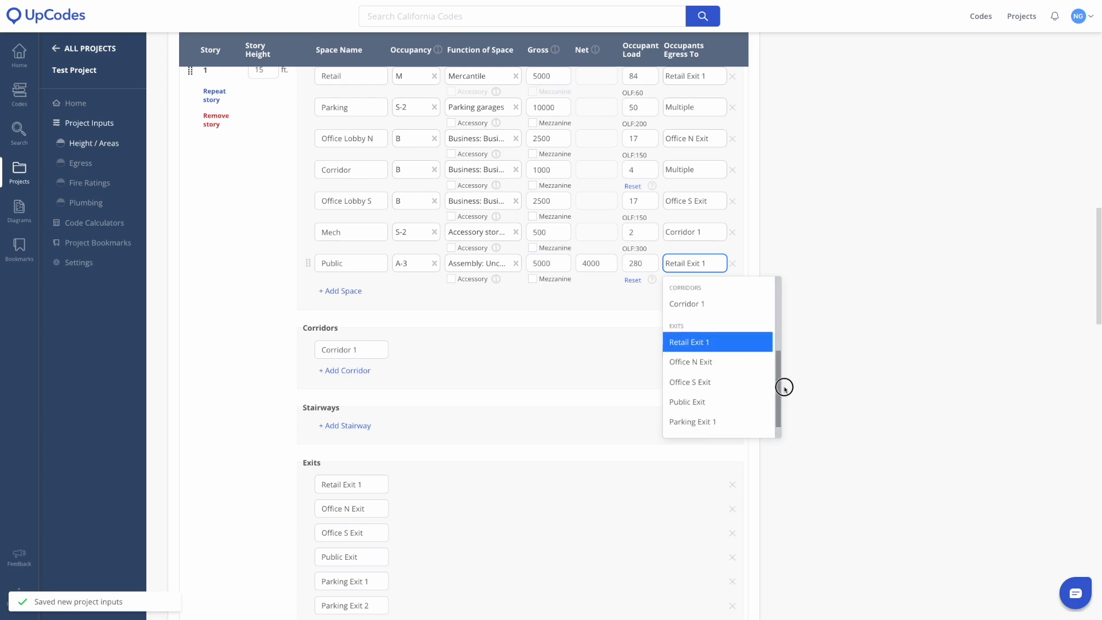
click(721, 386)
scroll(866, 339, up, 8)
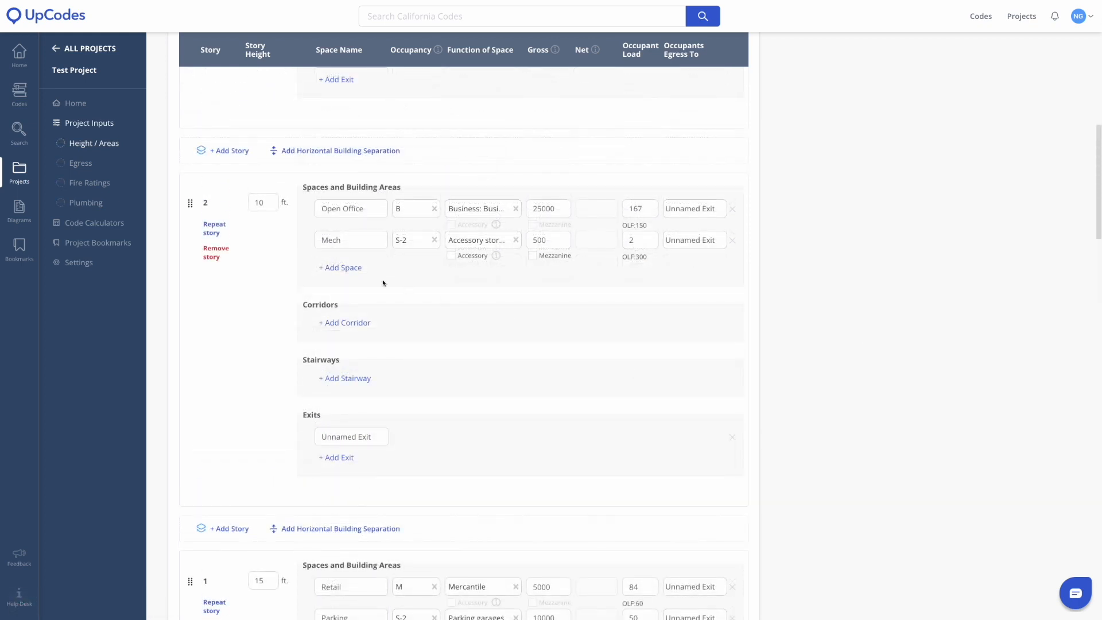
click(209, 229)
click(255, 234)
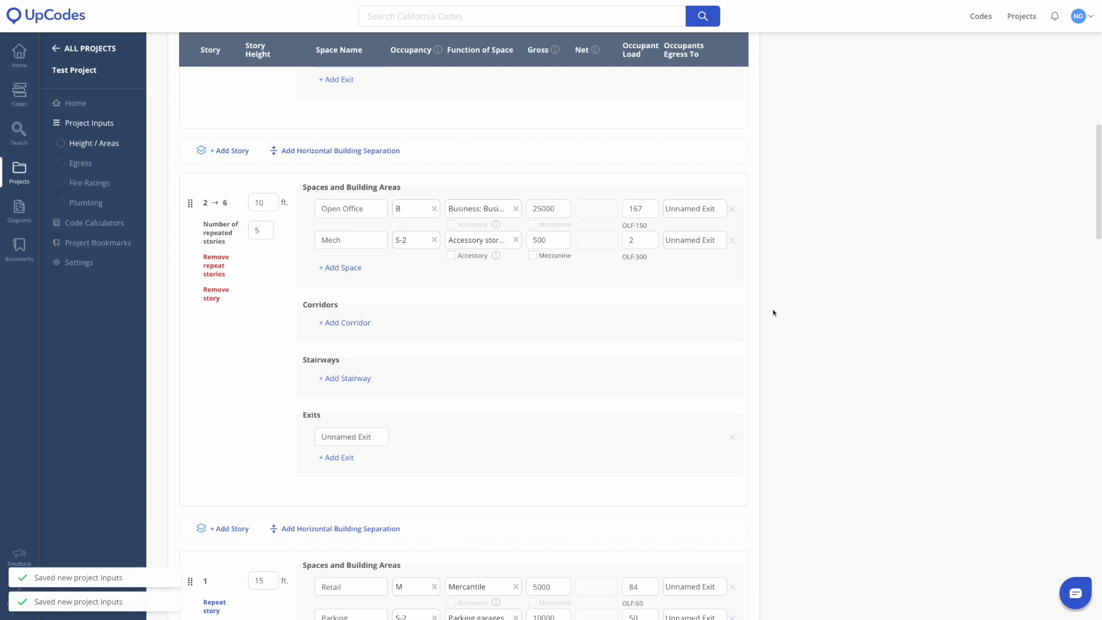
drag(258, 229, 251, 230)
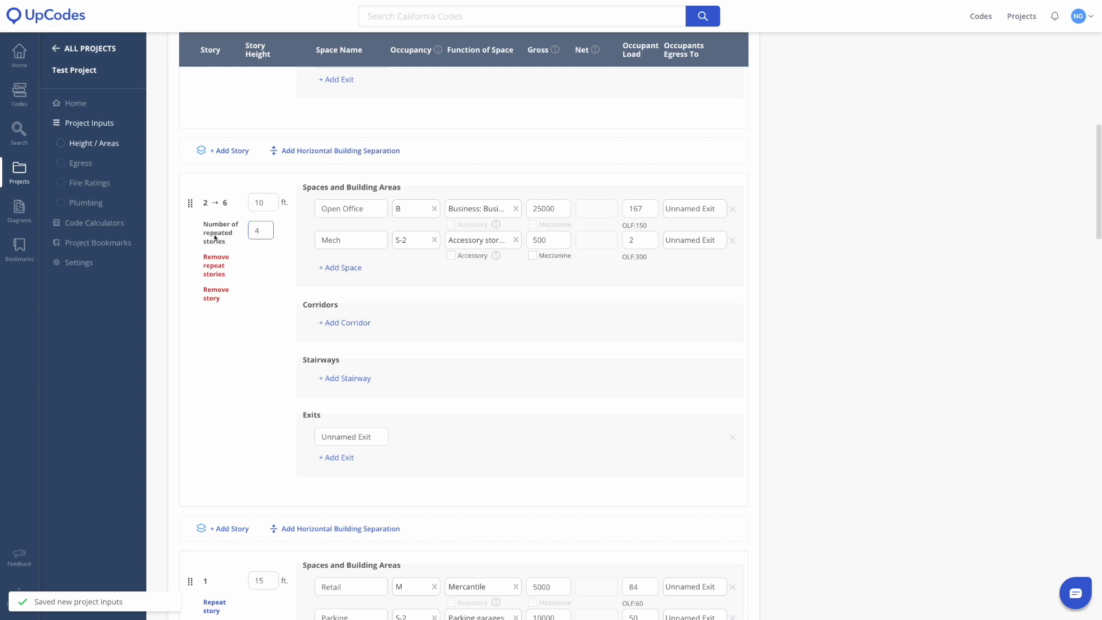
click(214, 264)
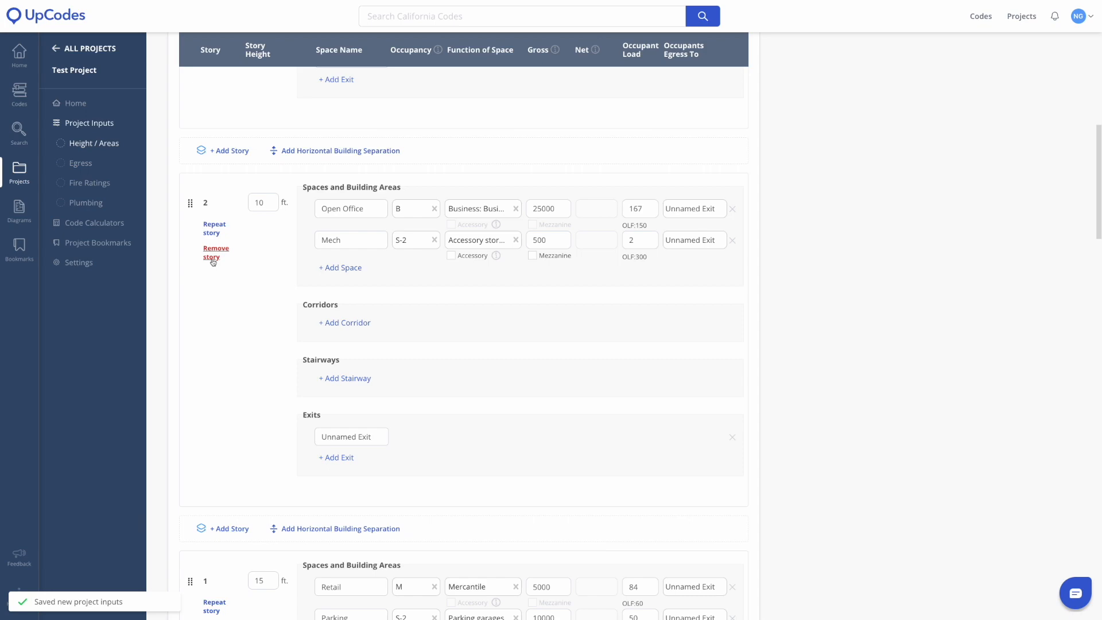
- Remove story 2 with the 25000 sq ft Open Office and set the remaining 20000 sq ft office story to 5 repeated stories
click(212, 261)
scroll(221, 276, up, 6)
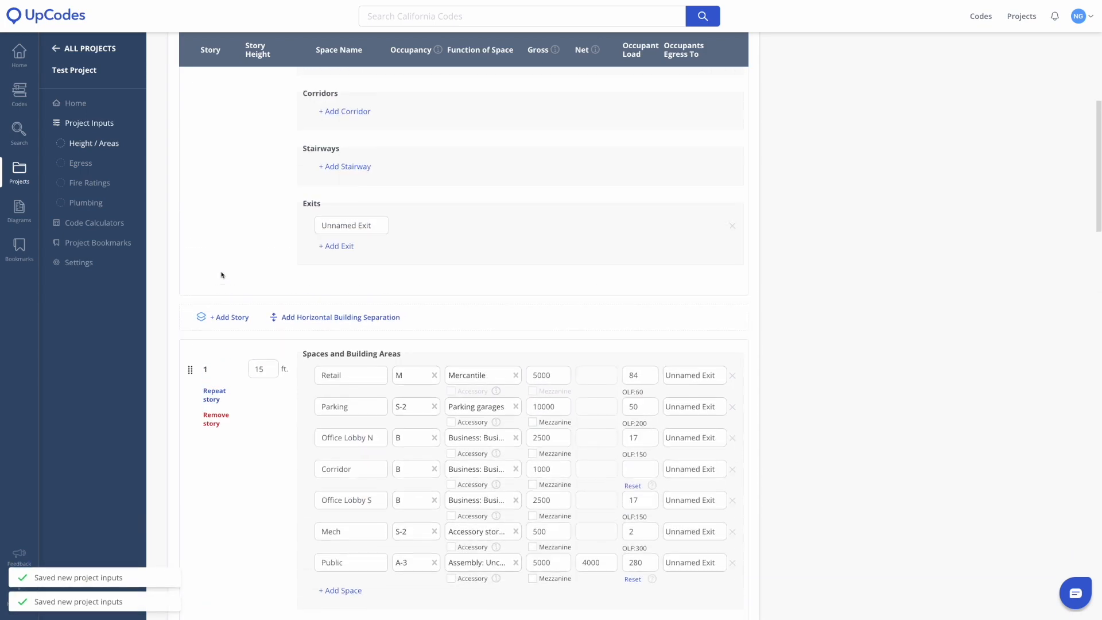
scroll(221, 276, up, 2)
click(218, 314)
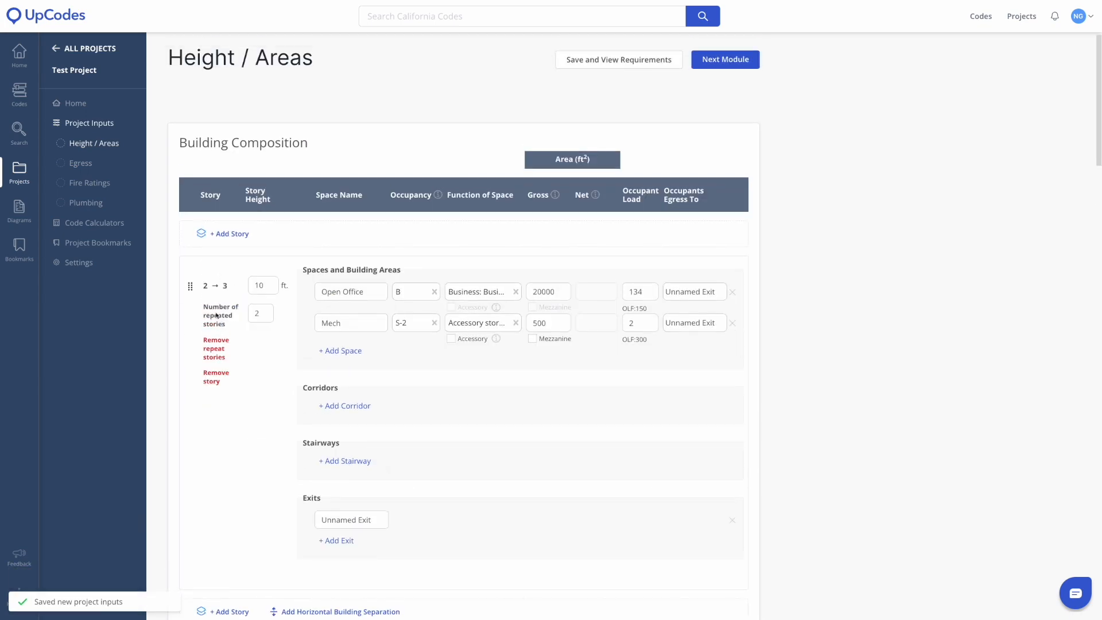
click(252, 314)
text(5)
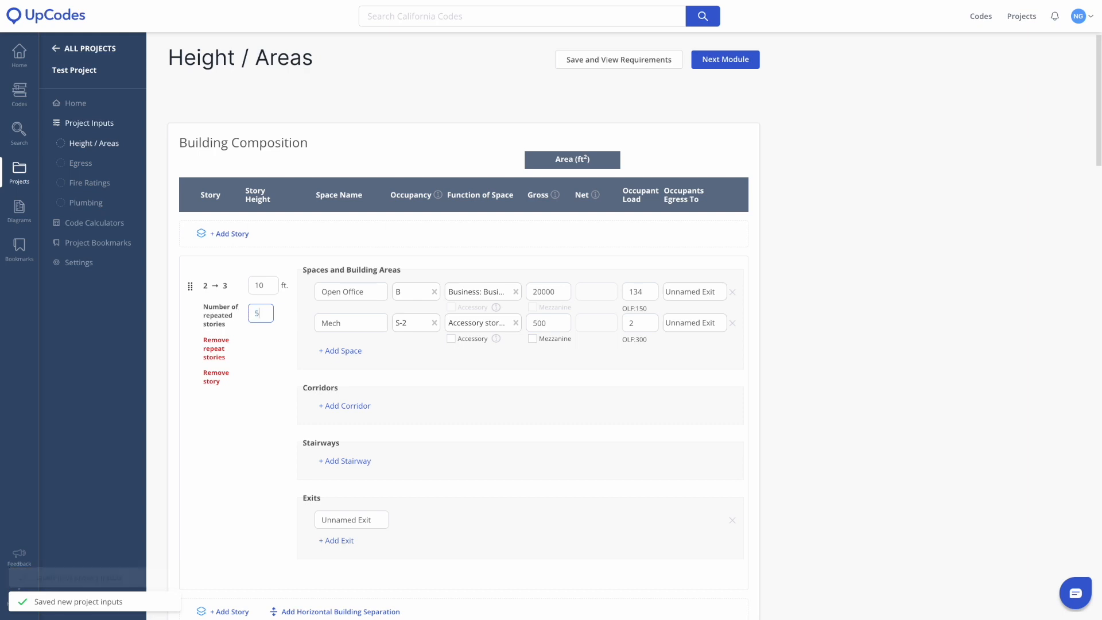
click(948, 396)
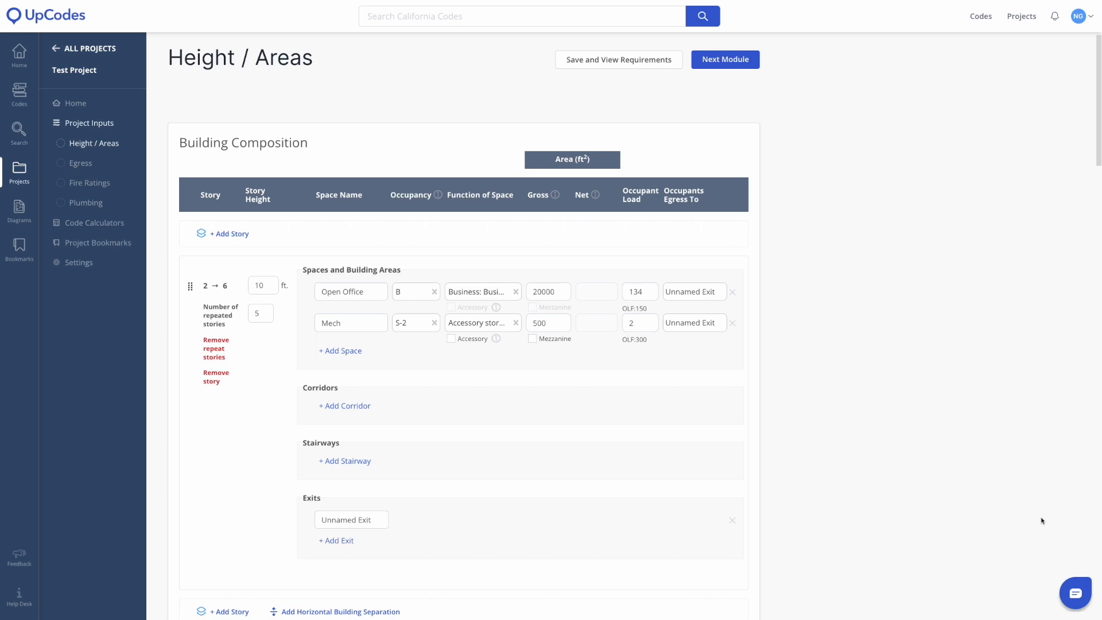
- Add a 10 ft high story directly above story 1 containing an Open Office space with occupancy B
scroll(915, 457, down, 5)
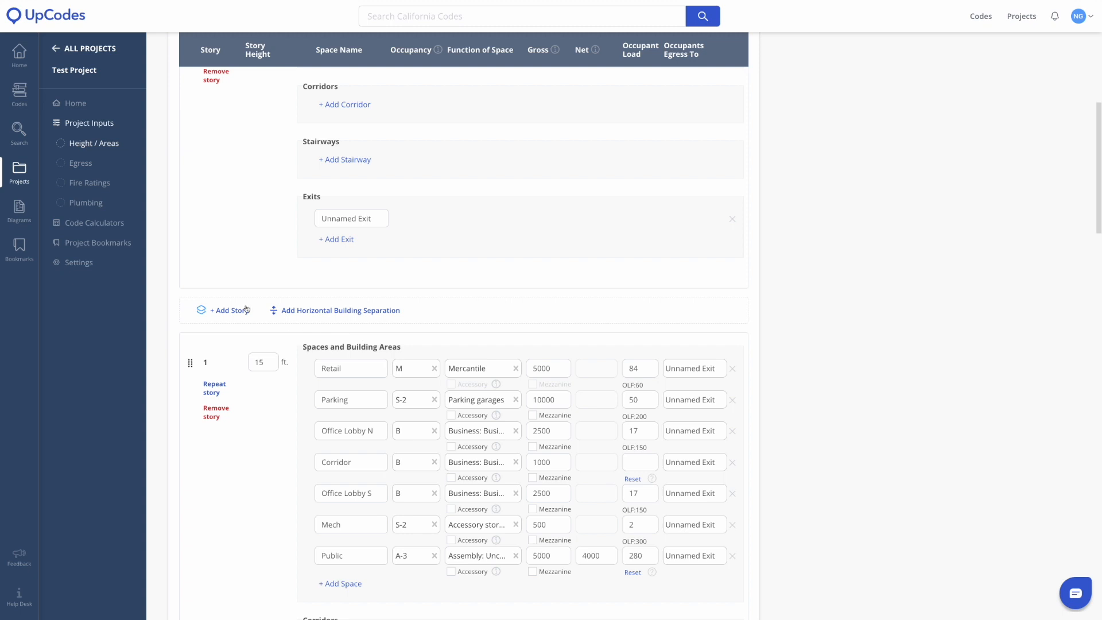
click(236, 309)
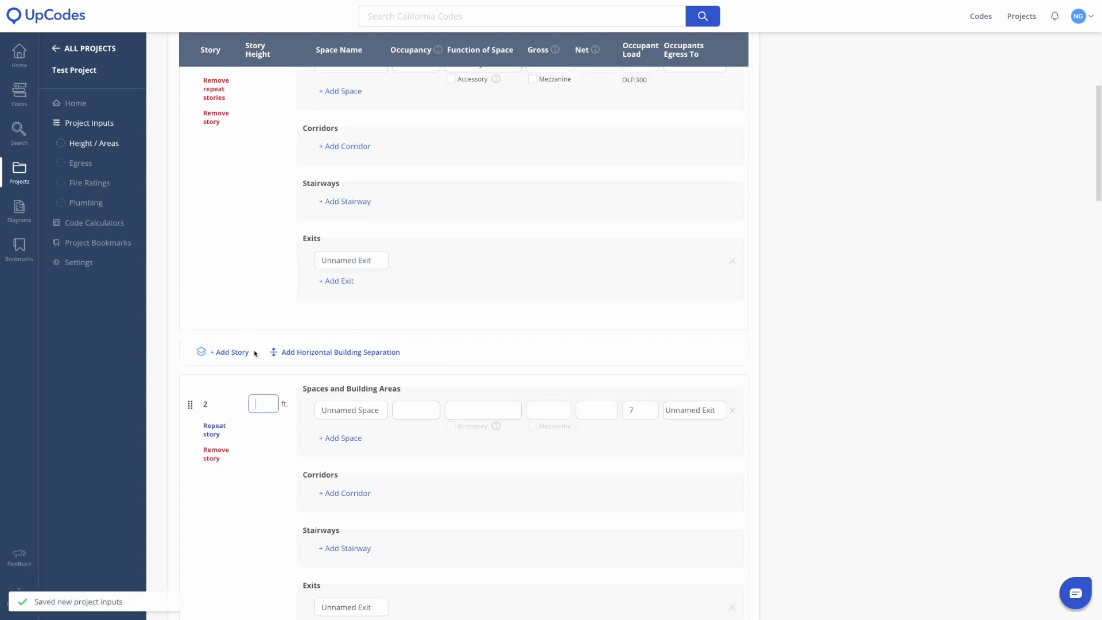
scroll(255, 353, down, 2)
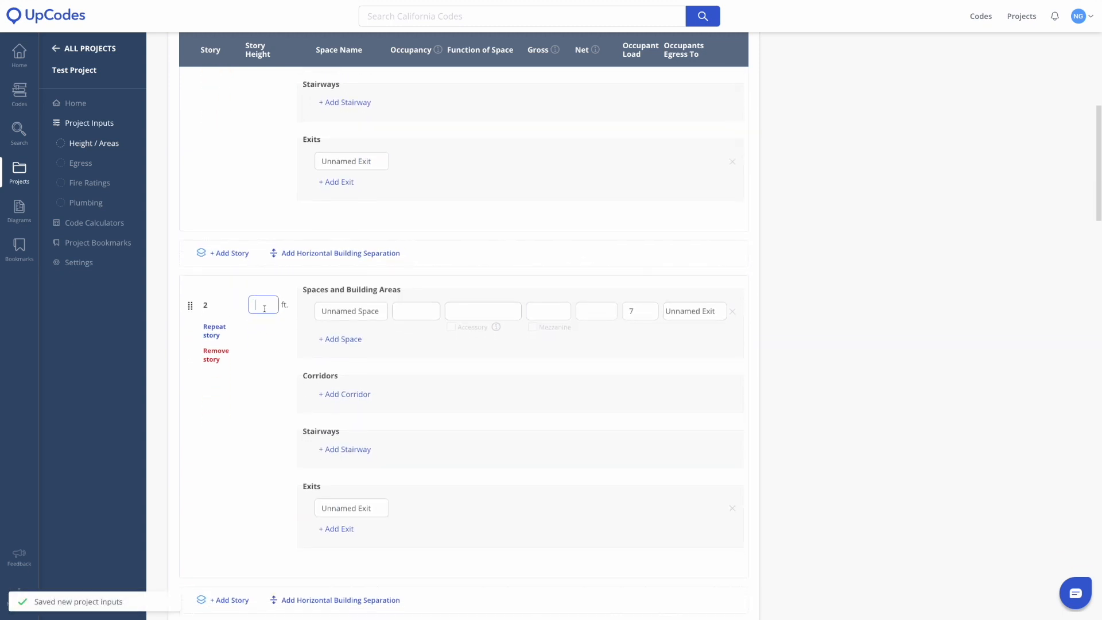
click(362, 311)
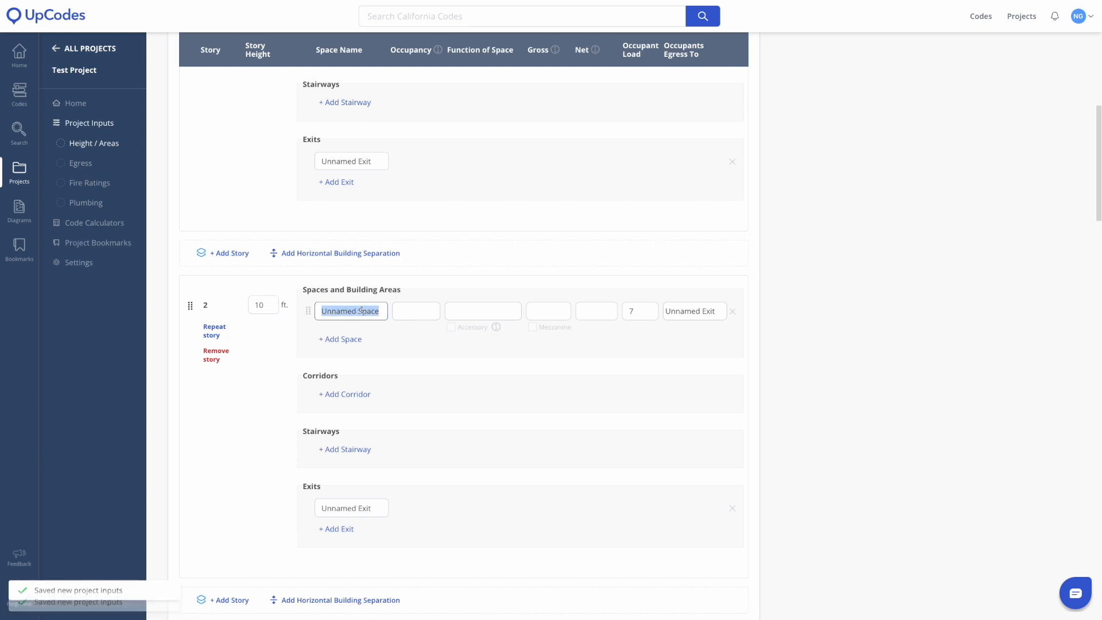
text(Open Office)
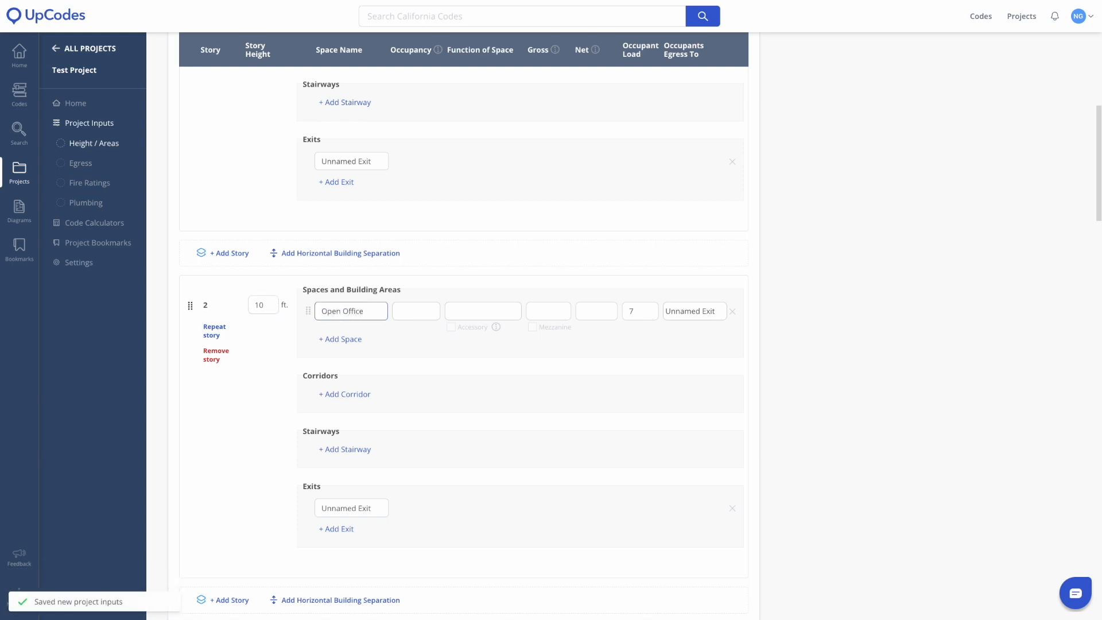
click(408, 310)
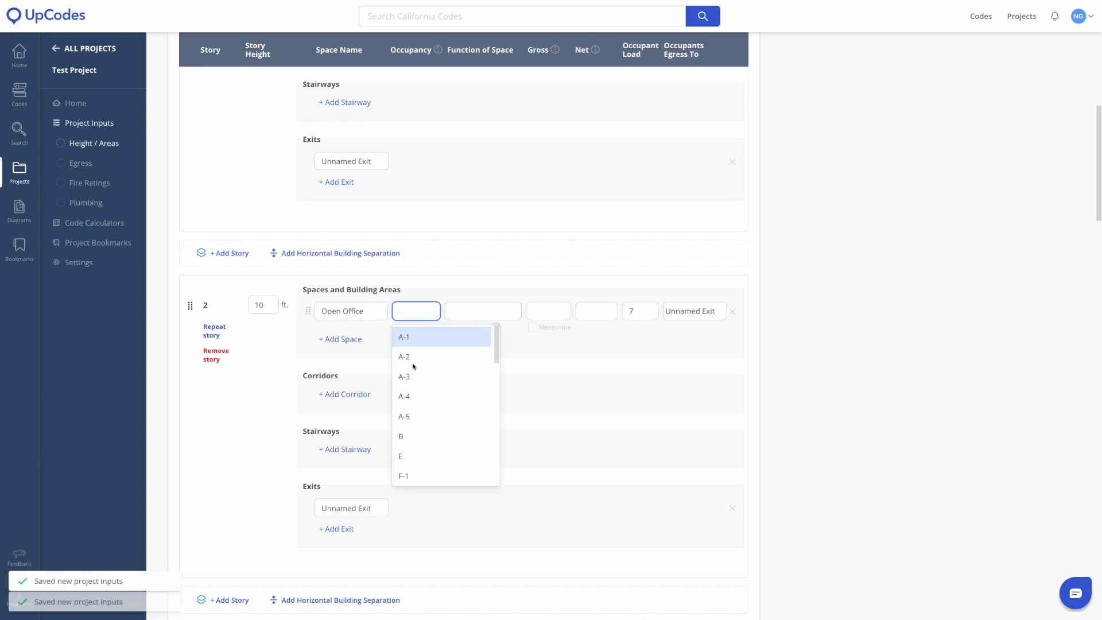
click(411, 435)
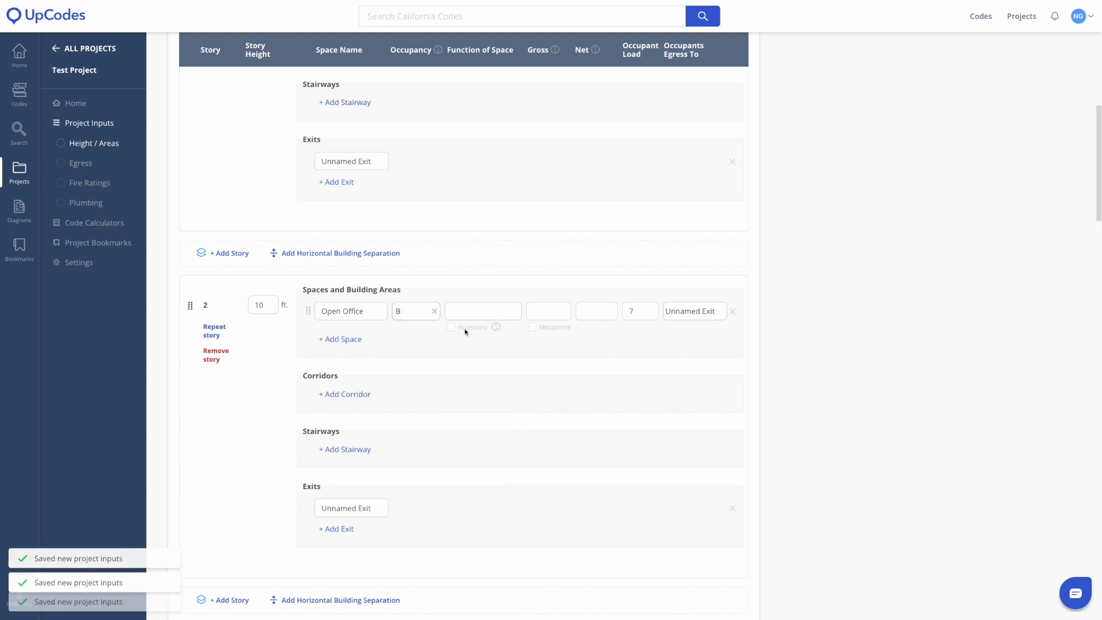
- Add a Mech space with occupancy S-2 to the new story 2
click(339, 340)
click(357, 341)
text(Mech)
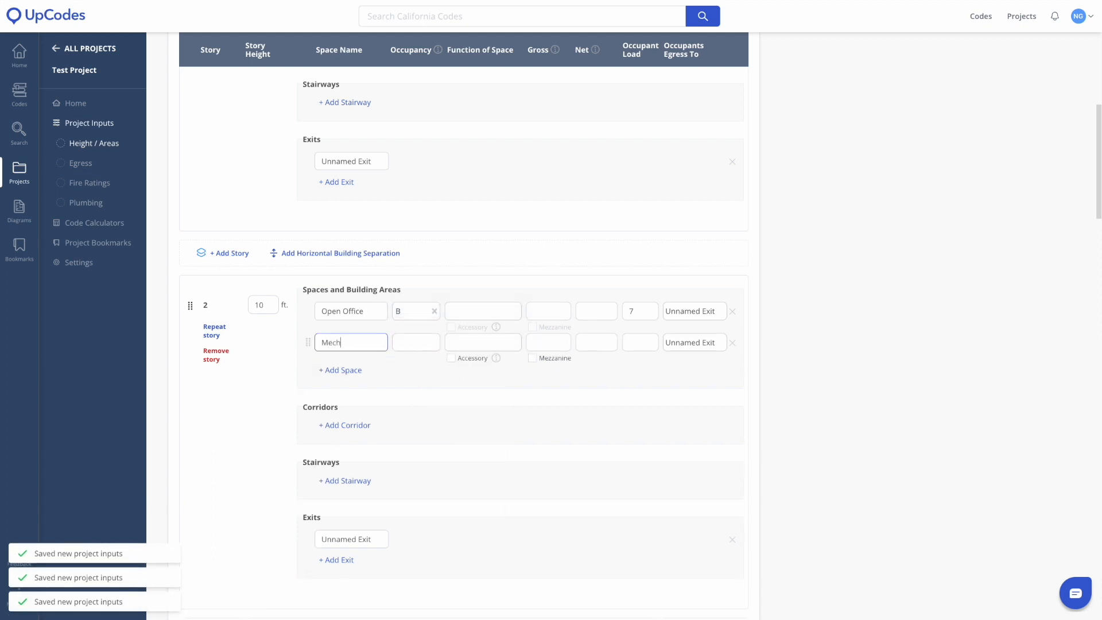
click(418, 342)
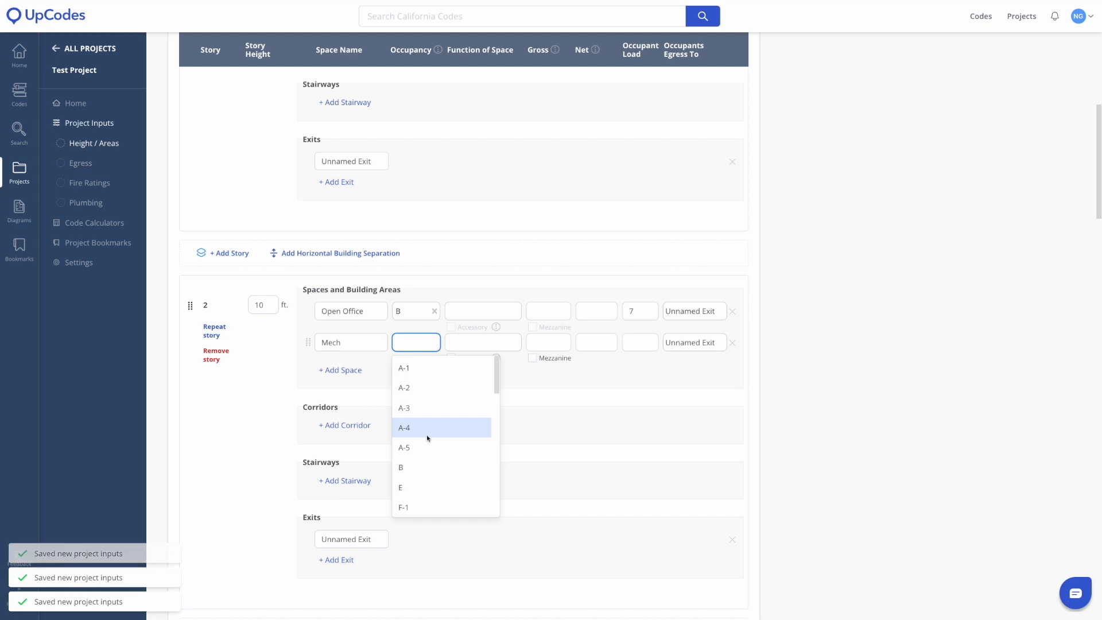
scroll(412, 465, down, 5)
scroll(411, 465, down, 3)
click(416, 439)
- Move the new story 2 above the repeated office stories
scroll(220, 451, up, 5)
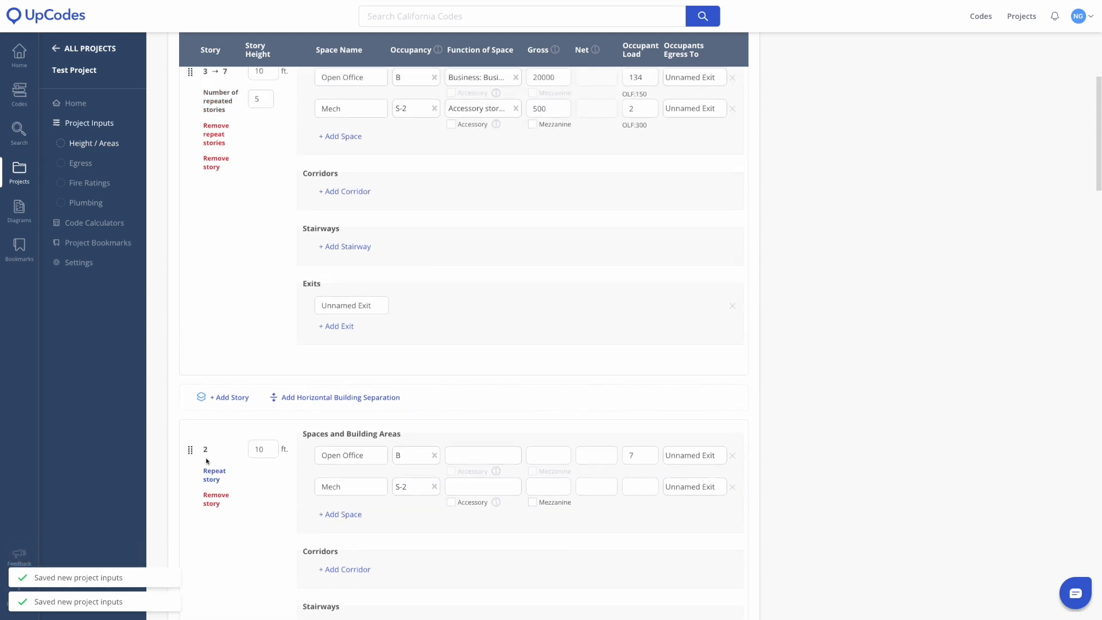
drag(191, 567, 175, 213)
scroll(292, 288, down, 7)
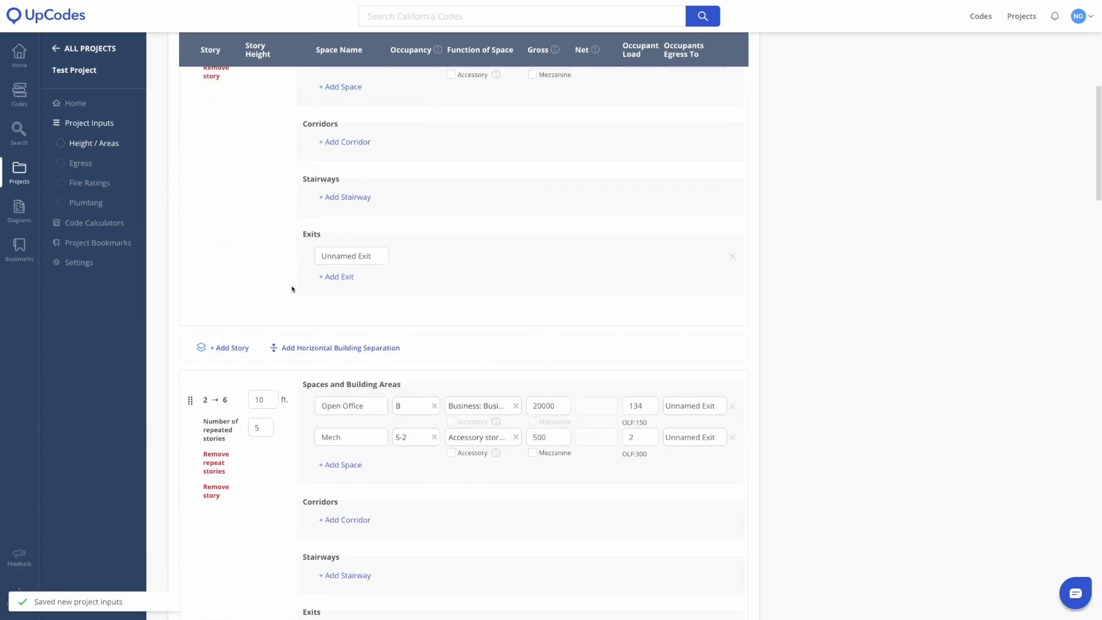
scroll(292, 289, down, 11)
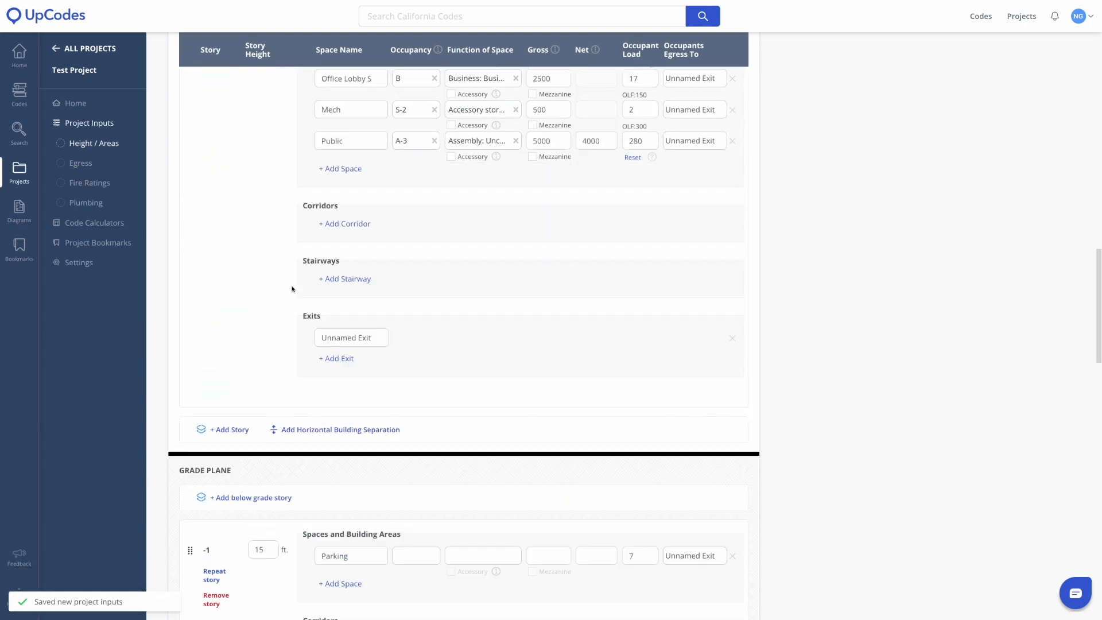
click(235, 474)
scroll(232, 468, down, 2)
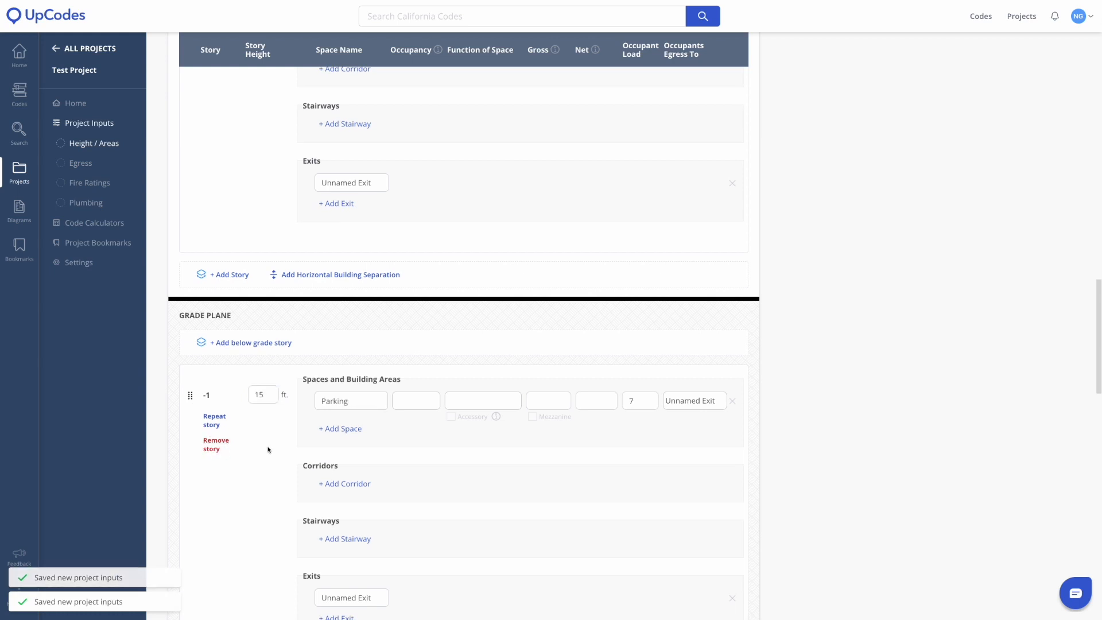
scroll(269, 451, up, 2)
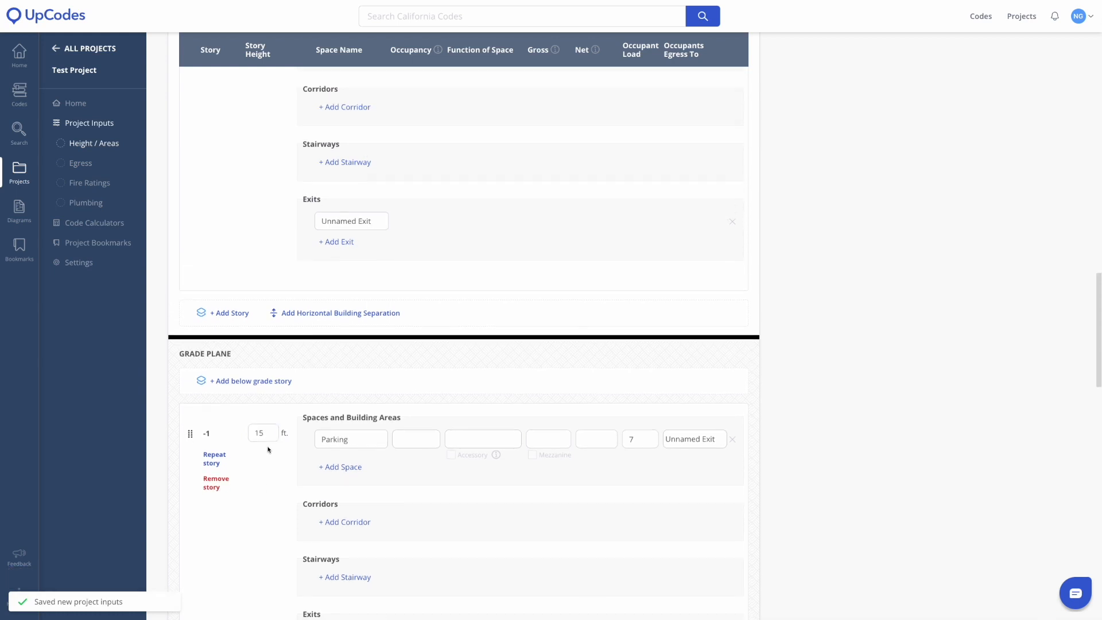
click(222, 542)
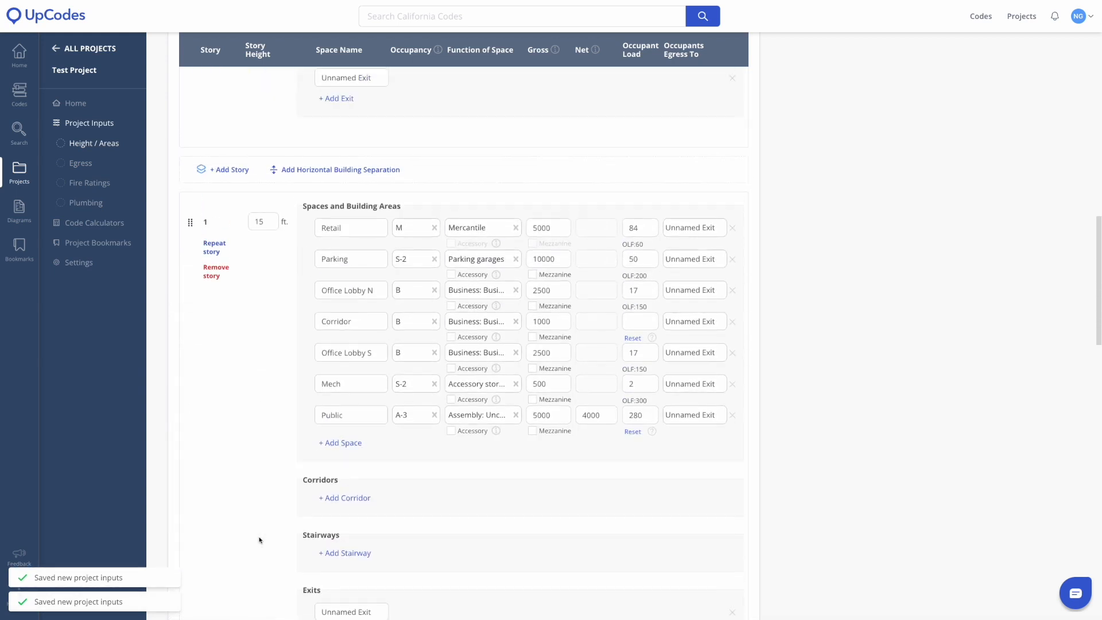
- Add a horizontal building separation above story 1 with the Podiums: Horizontal Building Separation provision and construction type IIA above the separation
scroll(259, 540, up, 1)
click(303, 347)
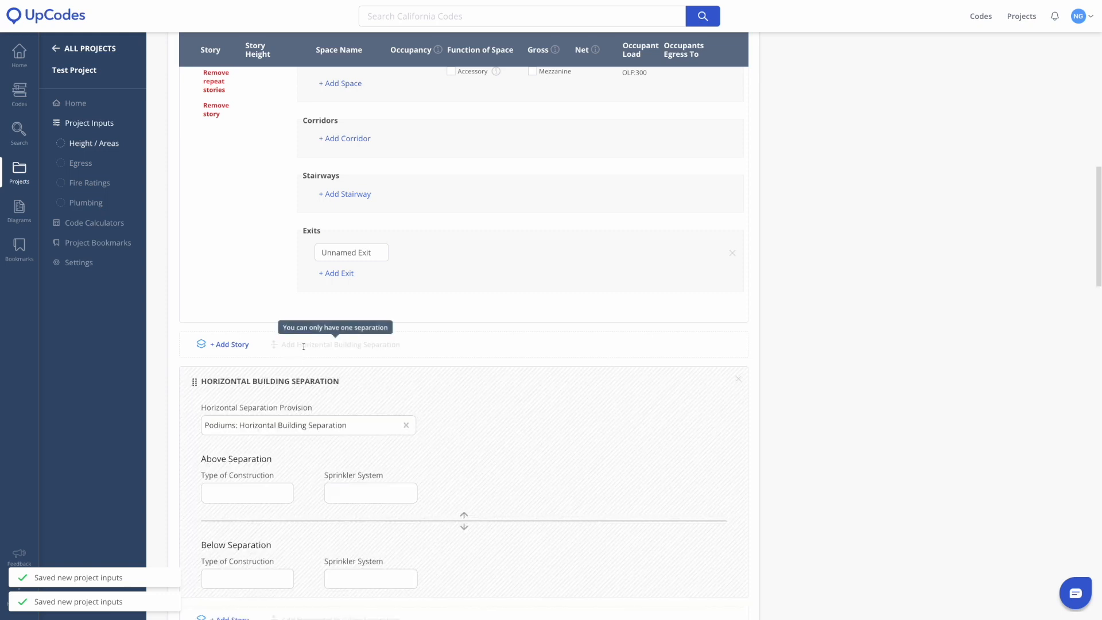
click(305, 426)
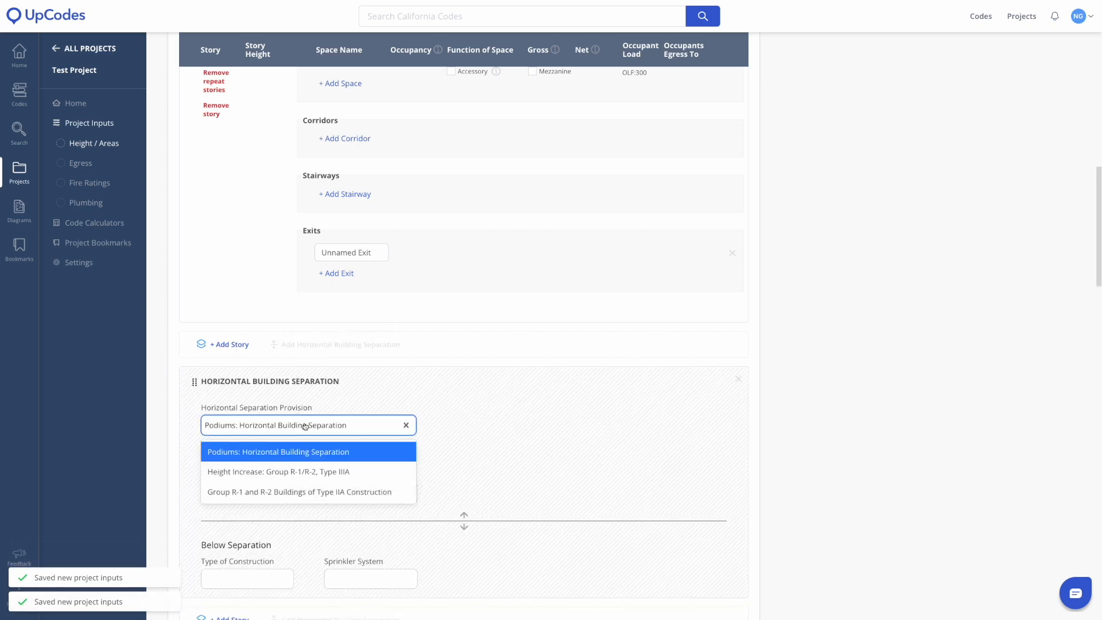
click(302, 453)
click(276, 496)
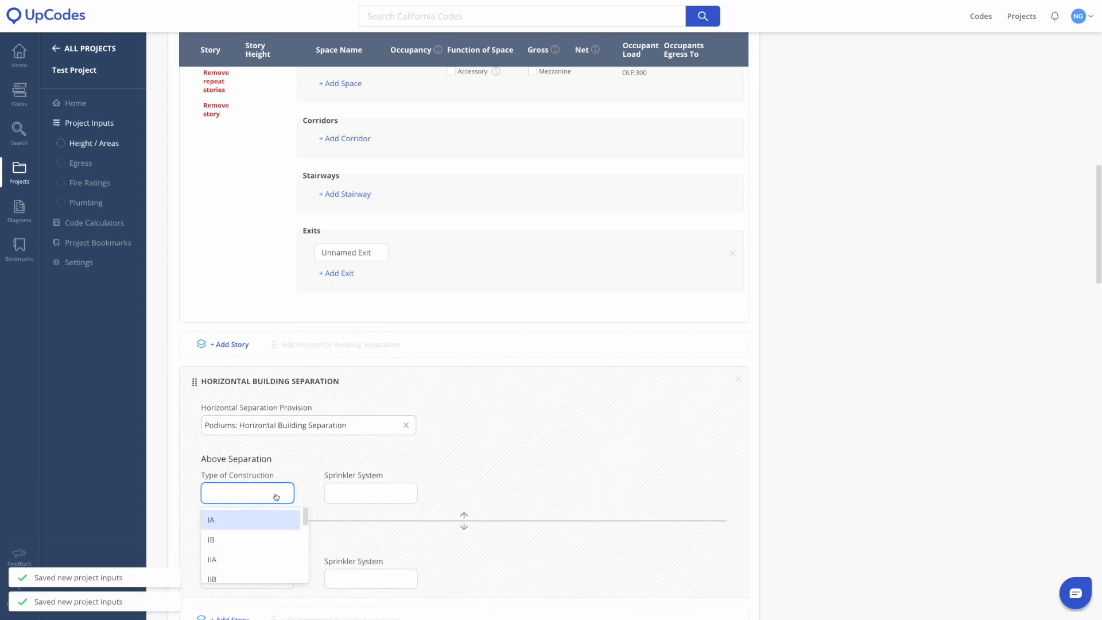
click(259, 559)
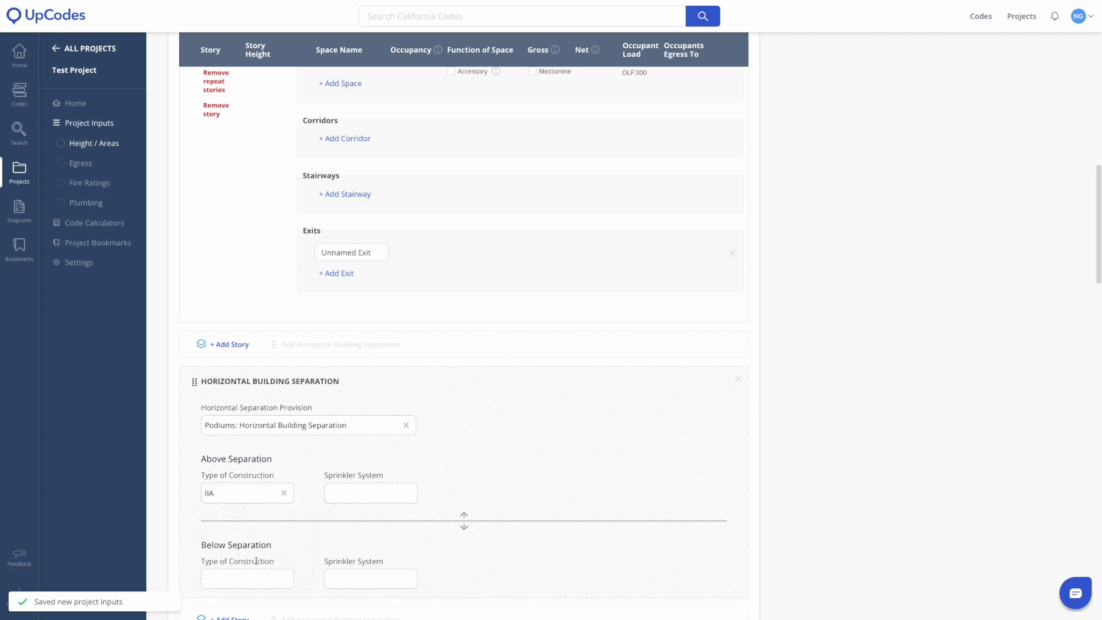
- Set the sprinkler system above the horizontal building separation to NFPA 13
scroll(354, 509, down, 2)
click(370, 363)
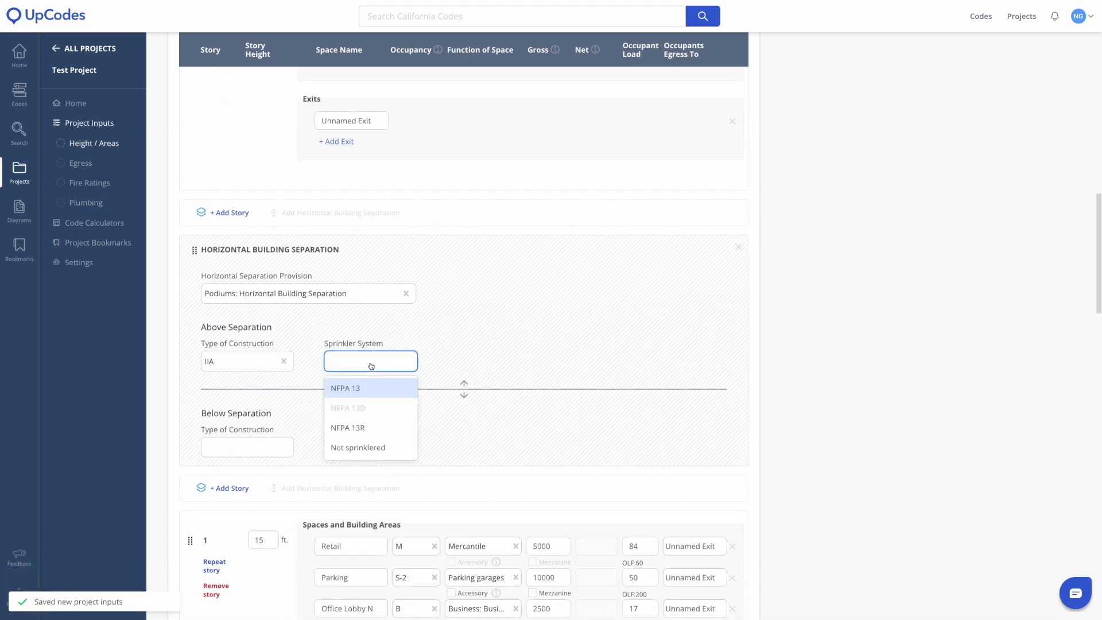
click(359, 390)
- Set the construction type below the separation to IA and its sprinkler system to NFPA 13
click(250, 451)
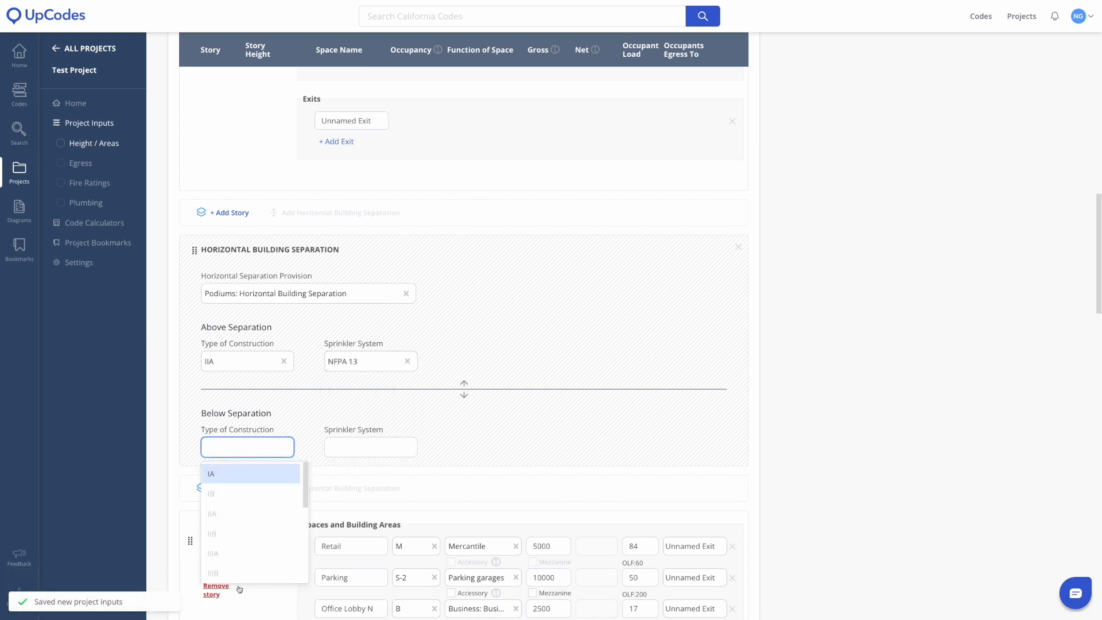
scroll(228, 540, down, 3)
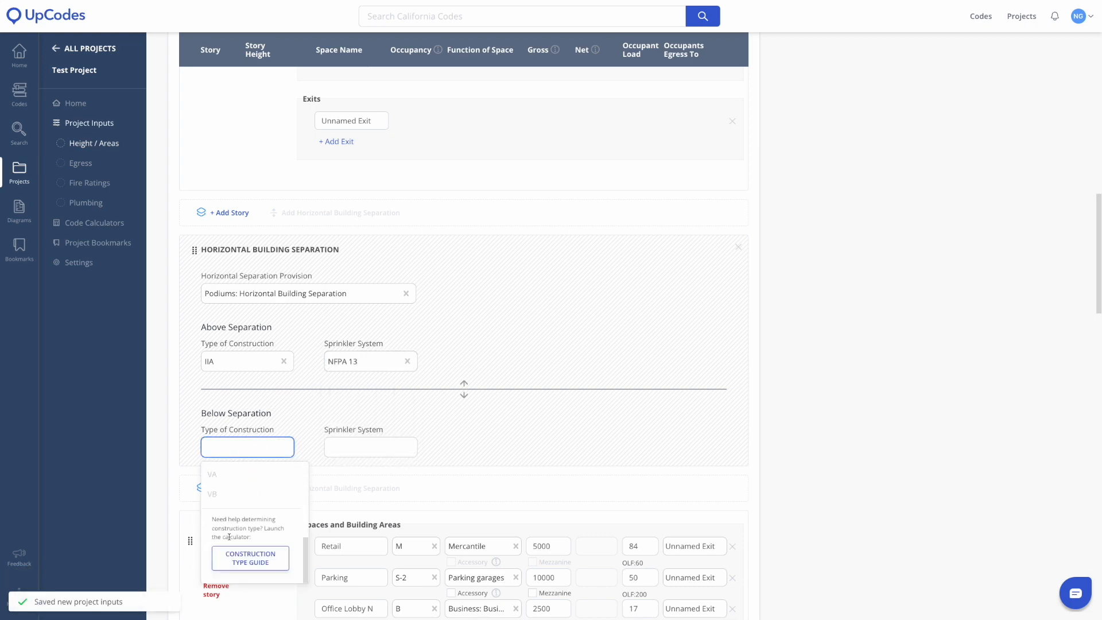
scroll(232, 506, up, 3)
click(237, 481)
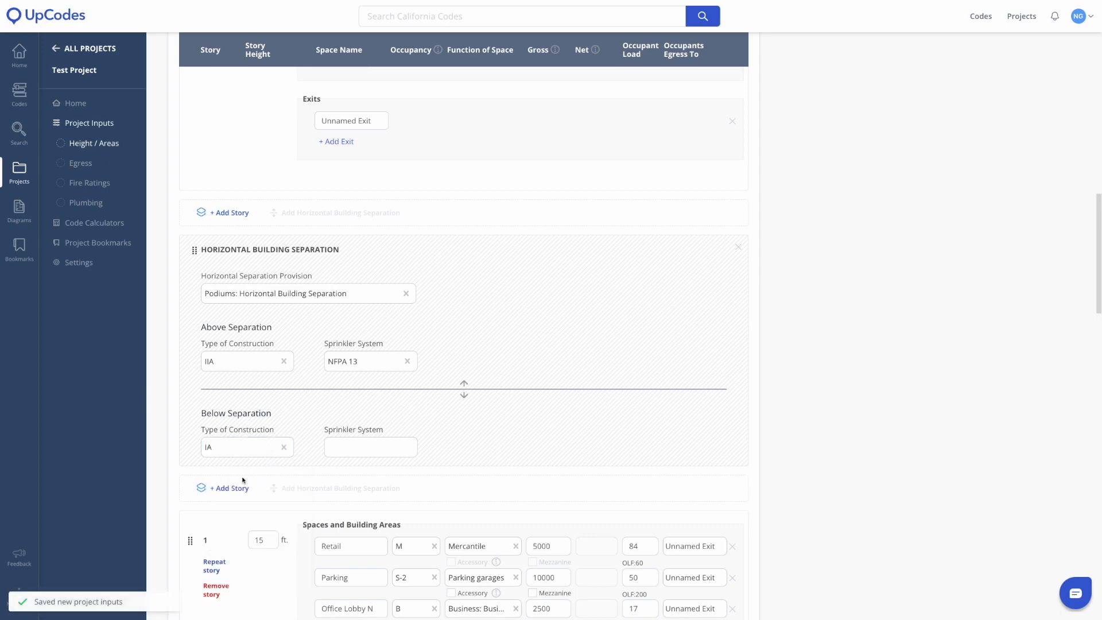
click(357, 448)
click(357, 465)
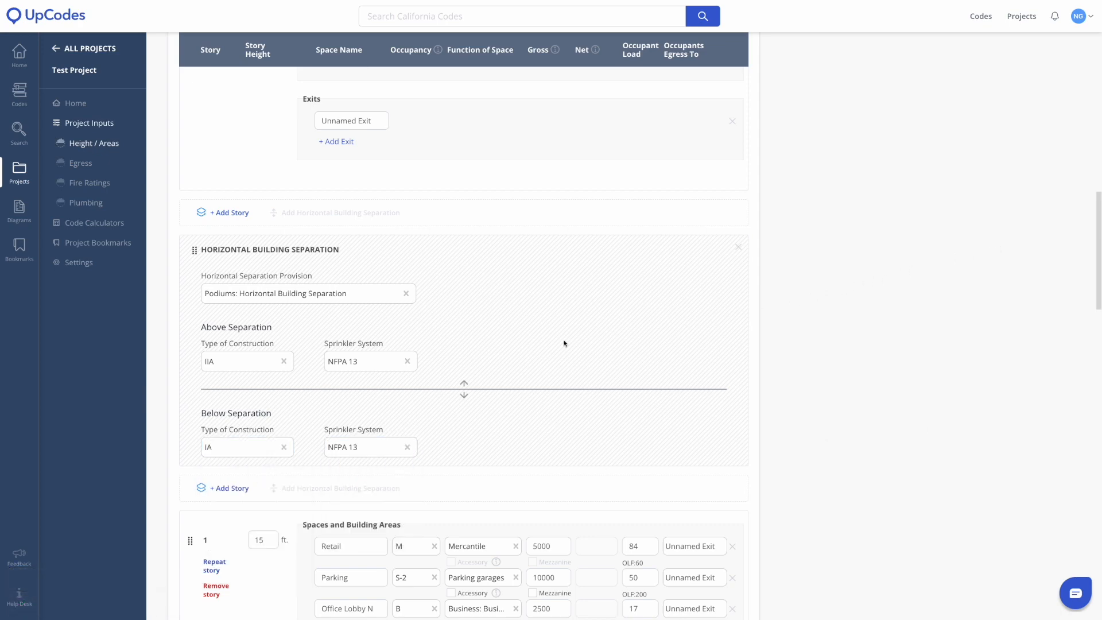
- Open the Construction Type Guide from the above-separation construction type and look through the available primary occupancy groups
click(256, 363)
drag(302, 395, 303, 484)
click(271, 513)
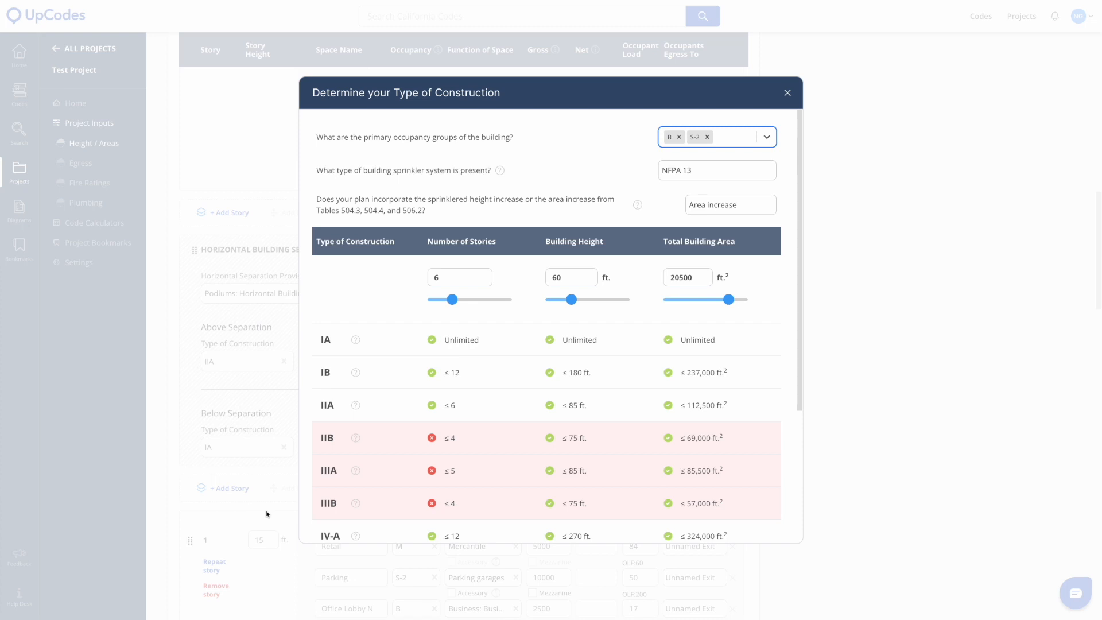
click(767, 140)
click(725, 203)
click(685, 137)
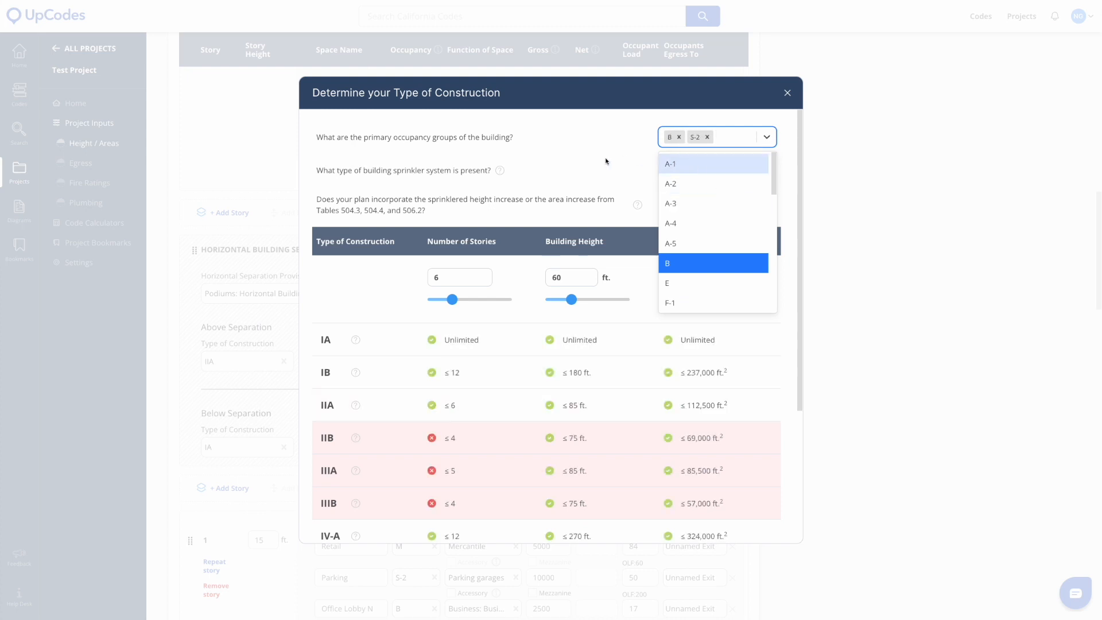
click(610, 162)
- Look through the guide's sprinkler system options and its height or area increase options, keeping NFPA 13 and Area increase
click(700, 176)
click(700, 217)
click(701, 174)
click(696, 197)
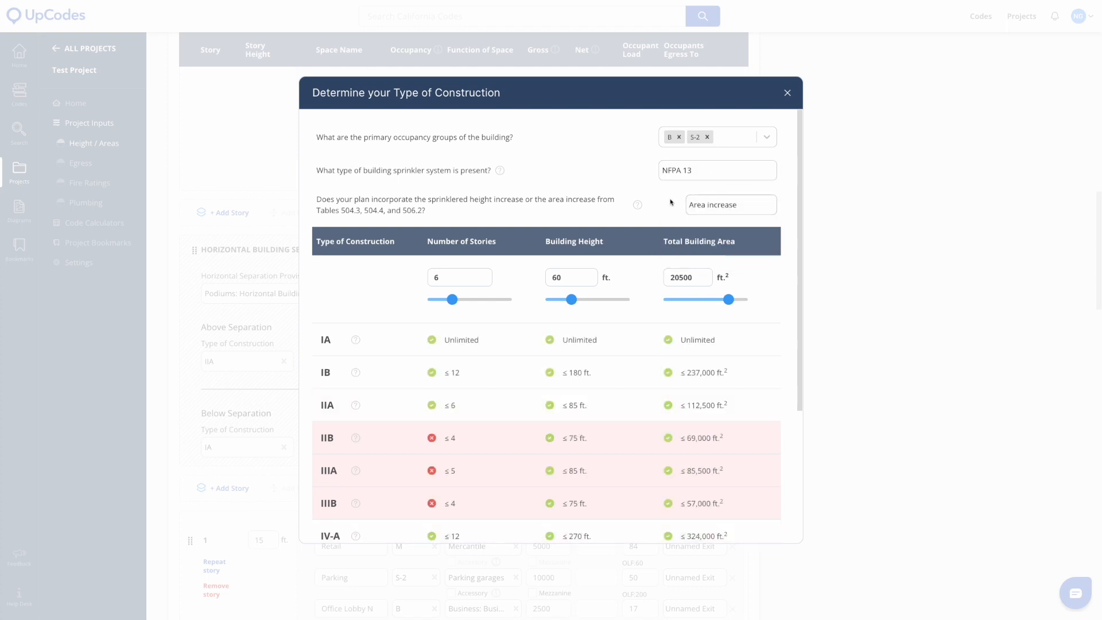
click(700, 207)
click(701, 251)
click(700, 214)
click(707, 232)
- Try different story counts and building heights in the guide, ending at 4 stories and 38 ft, and close it
drag(454, 298, 437, 299)
mouse_move(572, 301)
mouse_down()
mouse_move(563, 300)
mouse_move(572, 299)
mouse_up()
drag(437, 300, 483, 302)
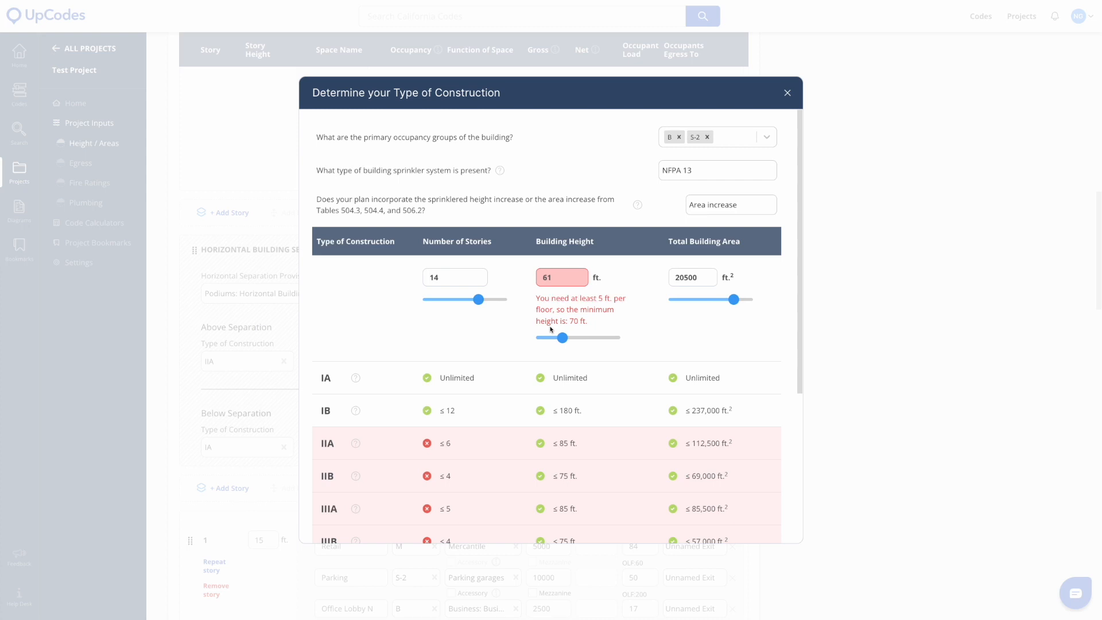
drag(481, 302, 439, 300)
drag(569, 305, 563, 304)
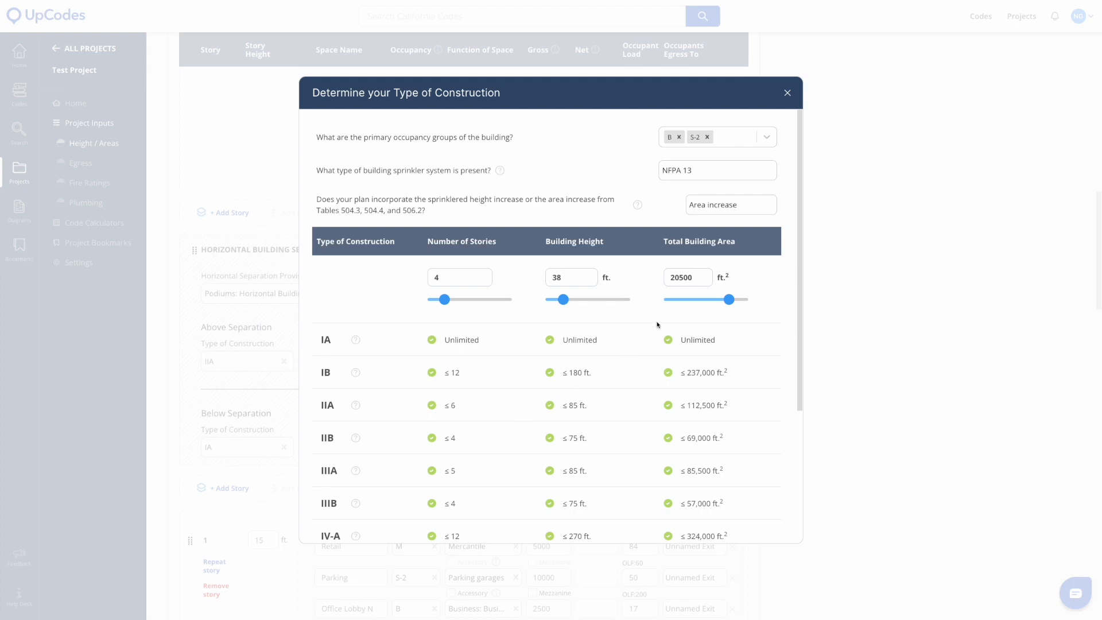
click(787, 93)
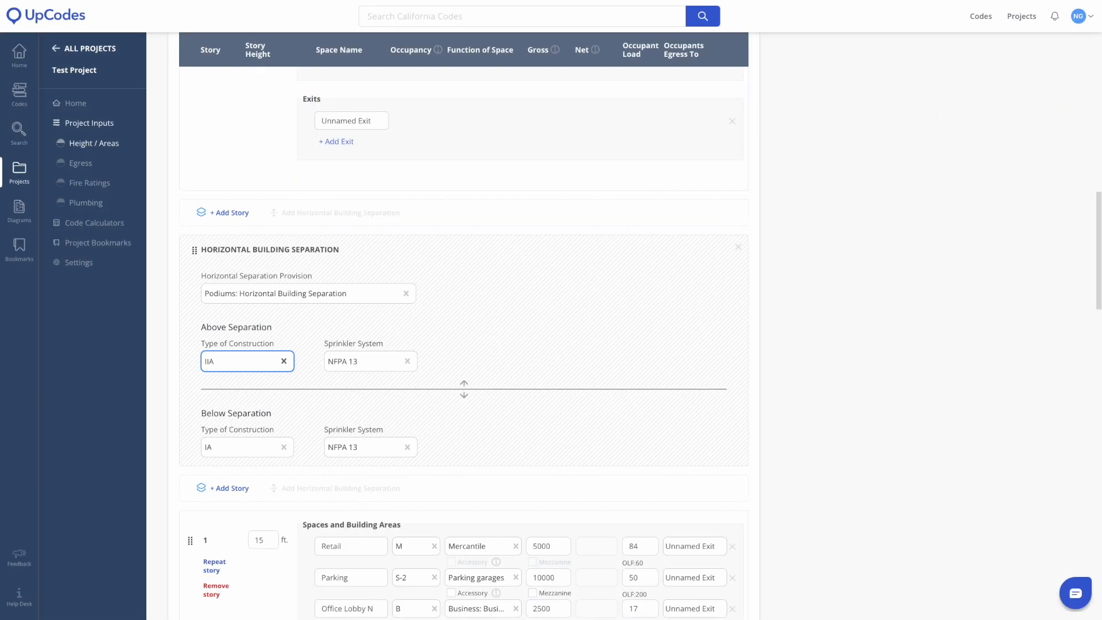
- Review the remaining Height / Areas inputs, including general building information, perimeter walls, building uses, features and parking details
scroll(938, 361, down, 8)
scroll(938, 361, down, 9)
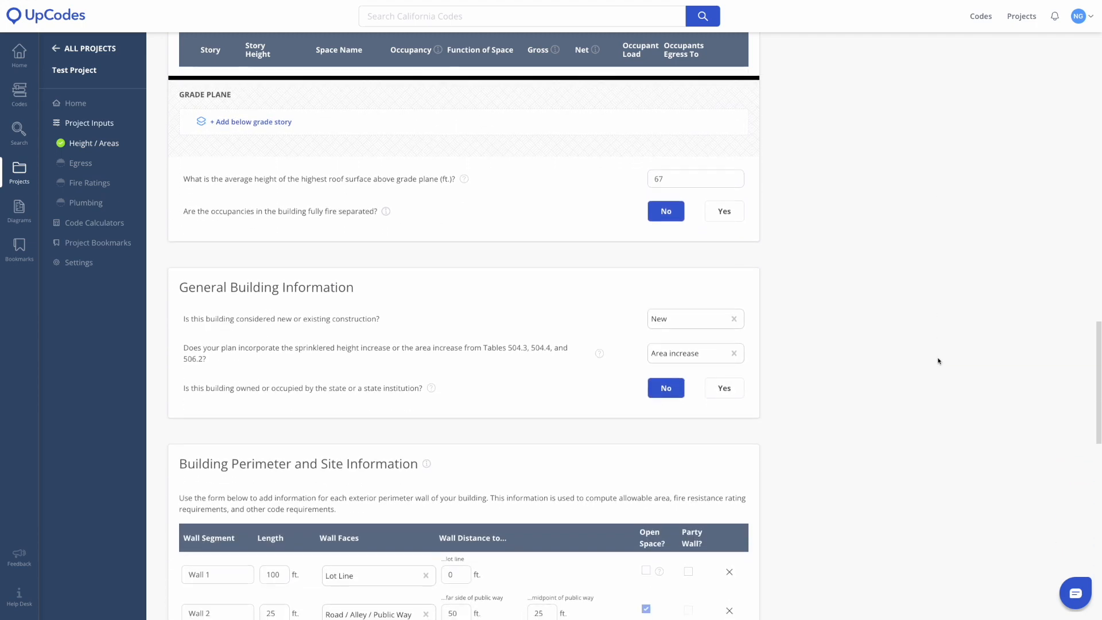
scroll(938, 361, down, 1)
scroll(685, 362, down, 5)
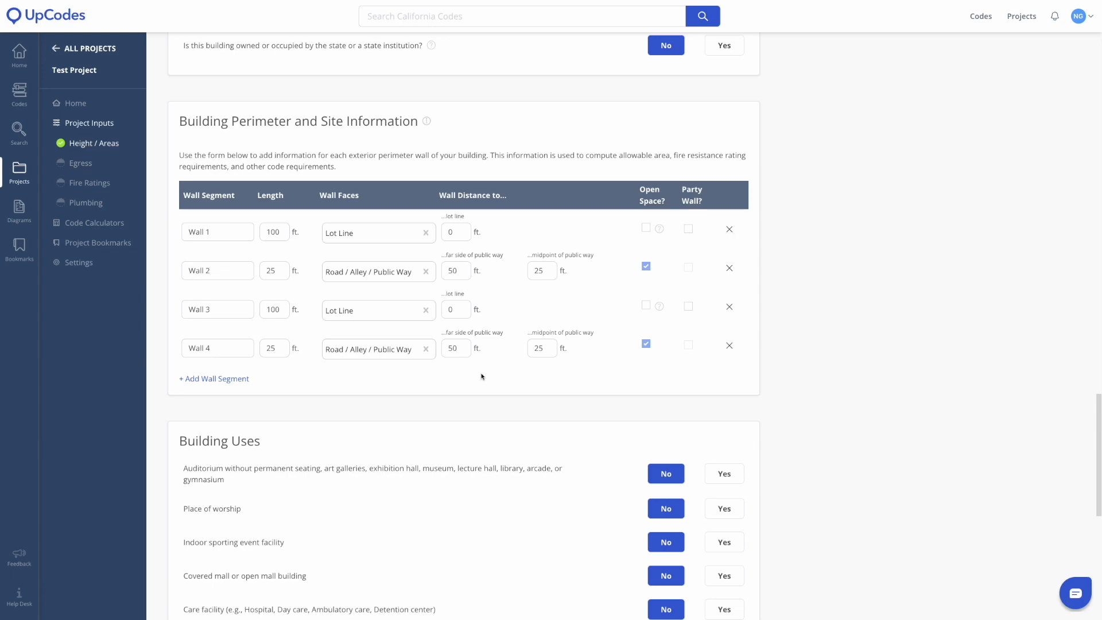
scroll(538, 365, down, 5)
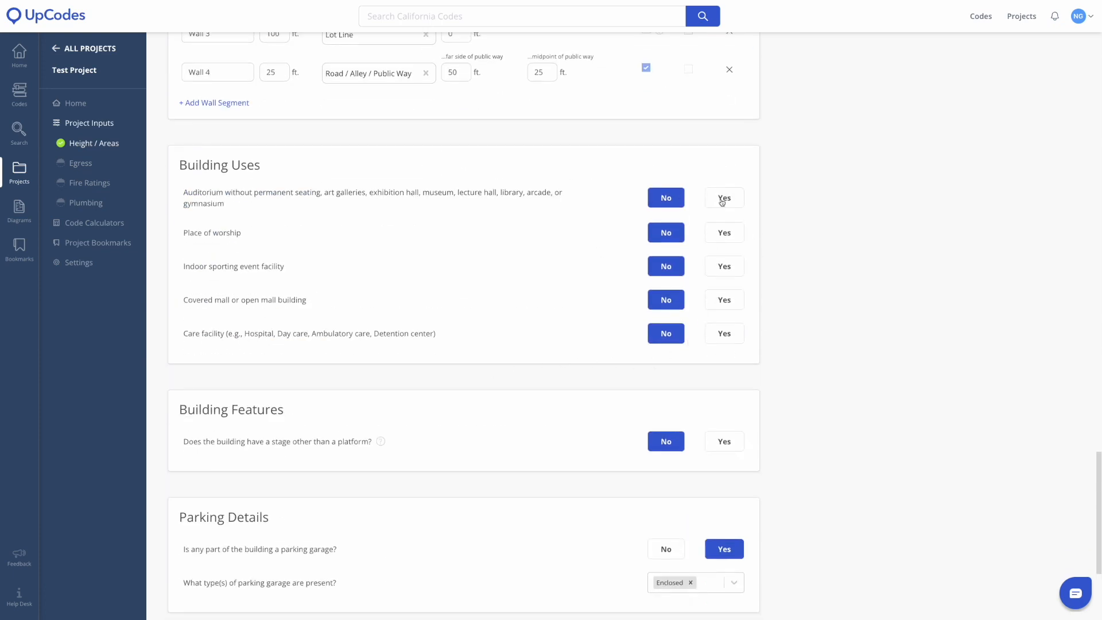
scroll(687, 431, down, 2)
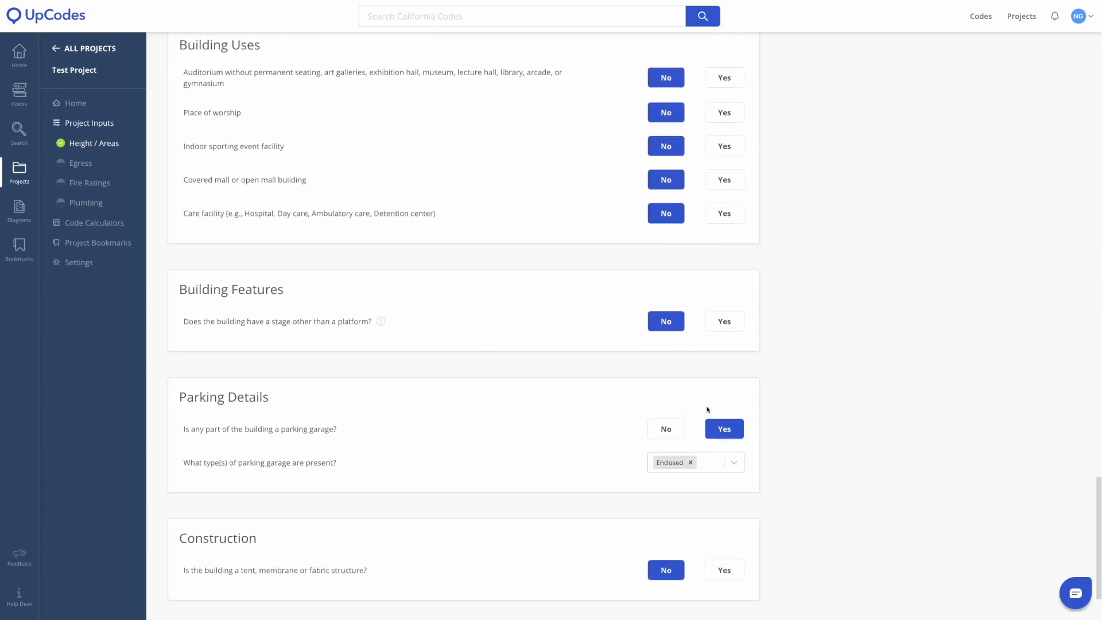
scroll(717, 454, down, 2)
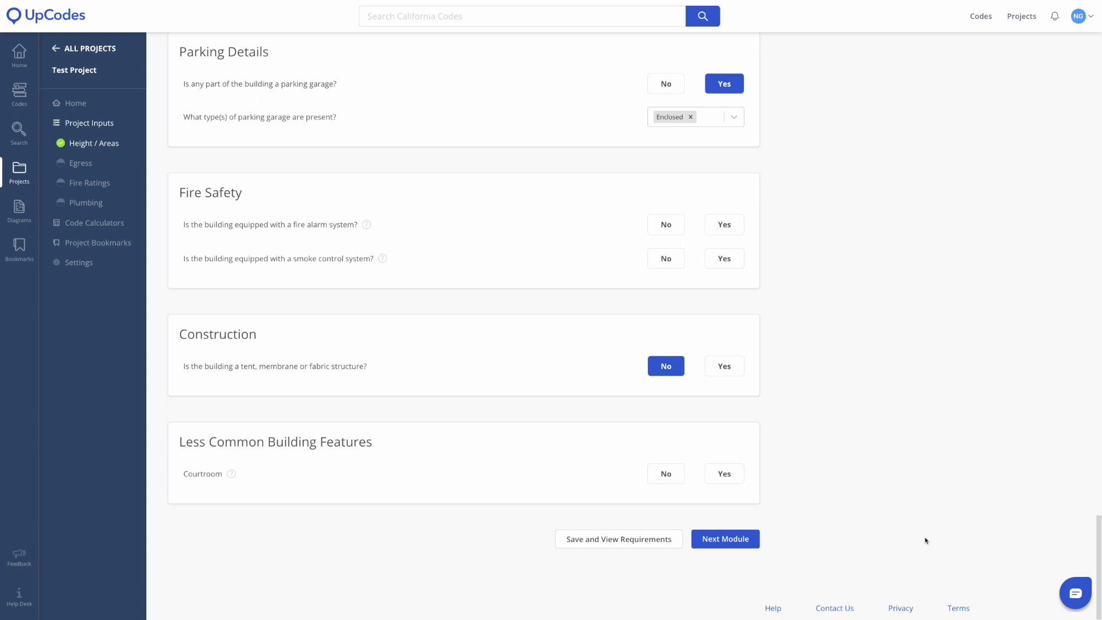
- Save the Height / Areas inputs and review the code sheet's project info and building data
click(670, 540)
click(818, 449)
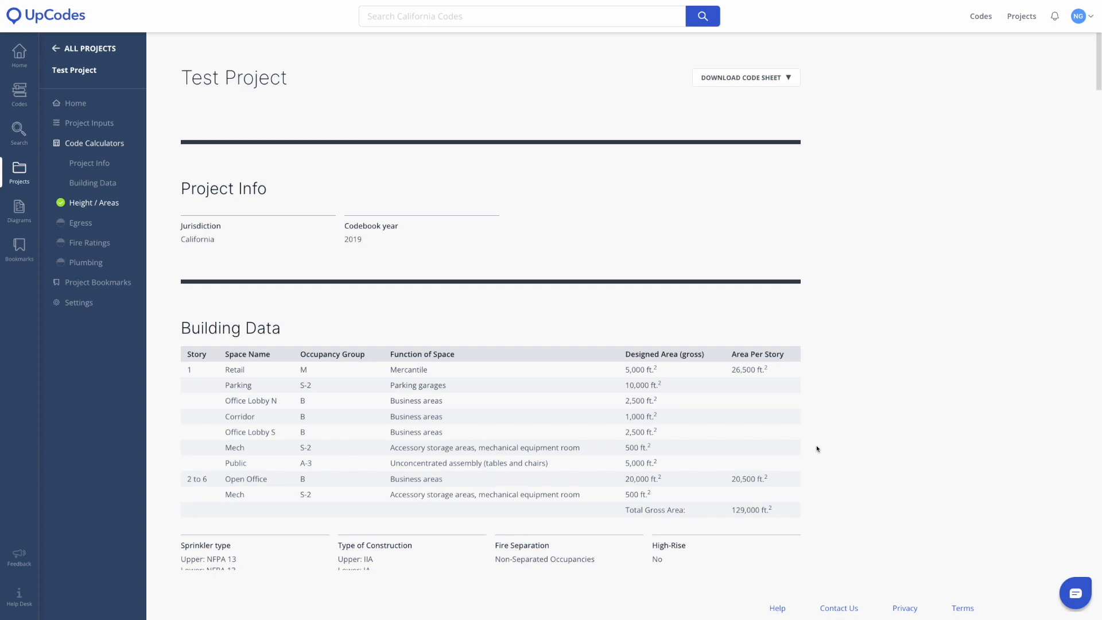
scroll(818, 449, down, 5)
scroll(818, 449, up, 2)
scroll(818, 449, up, 2)
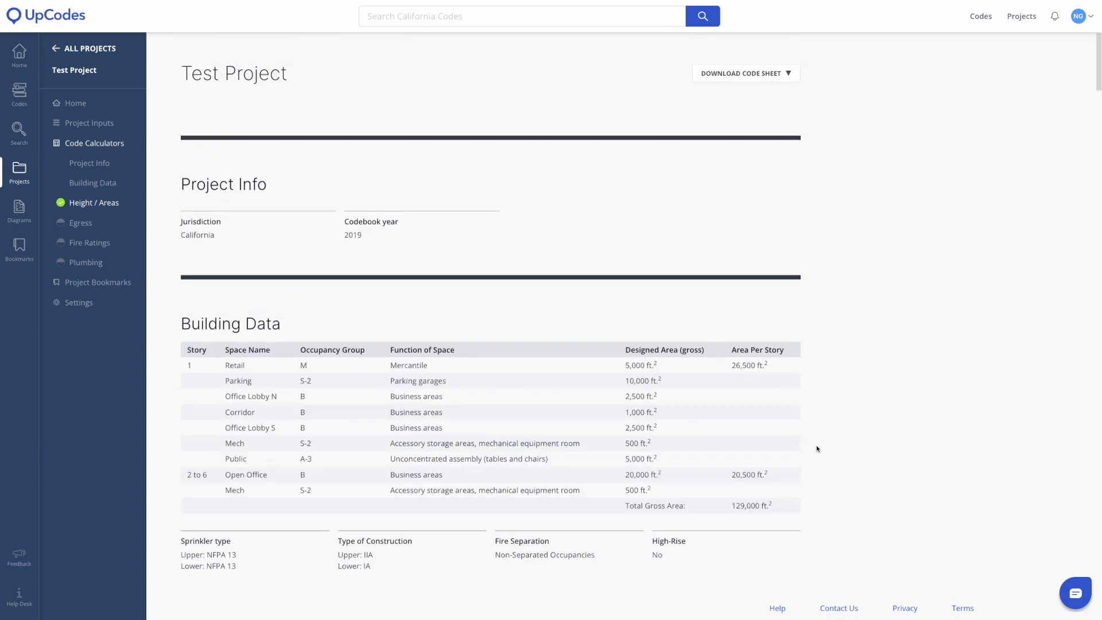
- Return to the inputs, continue to the Egress module and answer No to the building containing incidental uses
key(alt+Left)
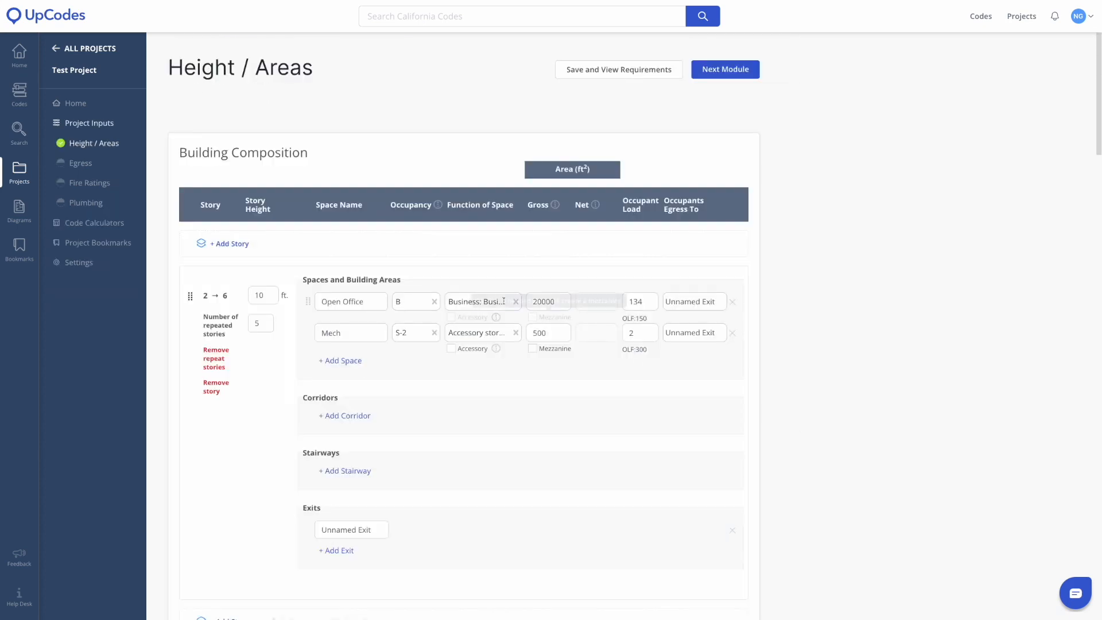
click(714, 73)
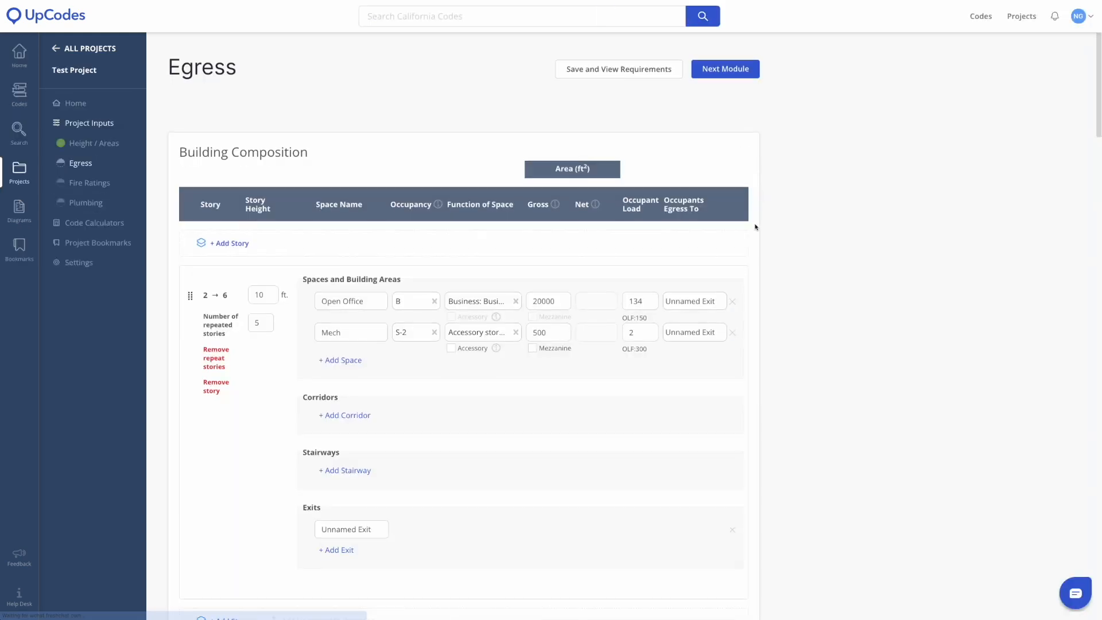
scroll(755, 226, down, 2)
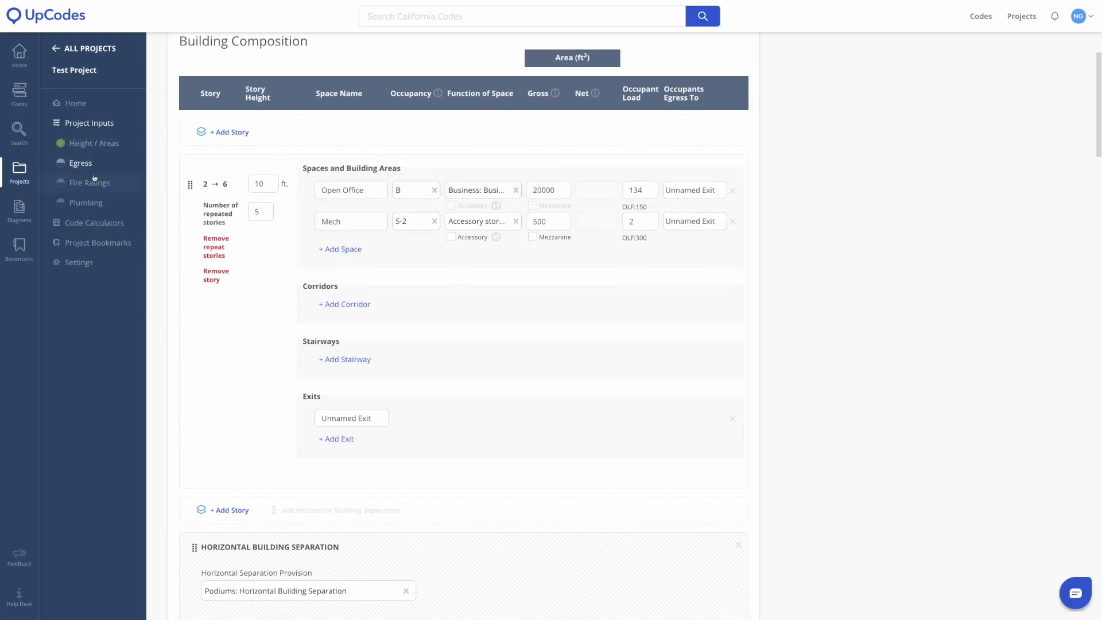
scroll(647, 307, down, 2)
scroll(647, 307, down, 14)
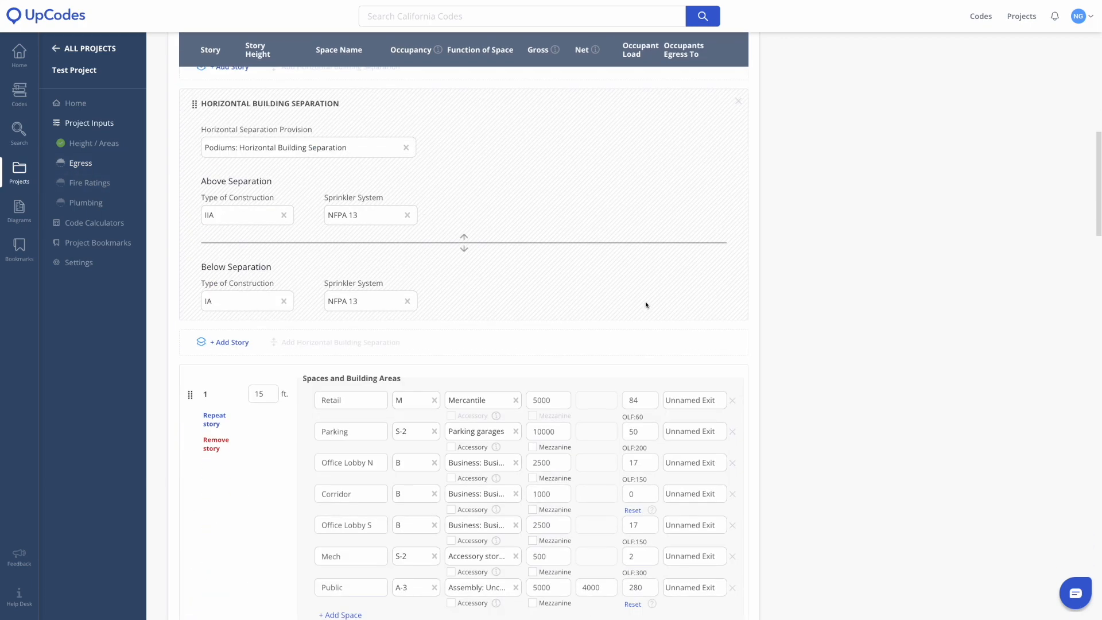
scroll(645, 304, down, 5)
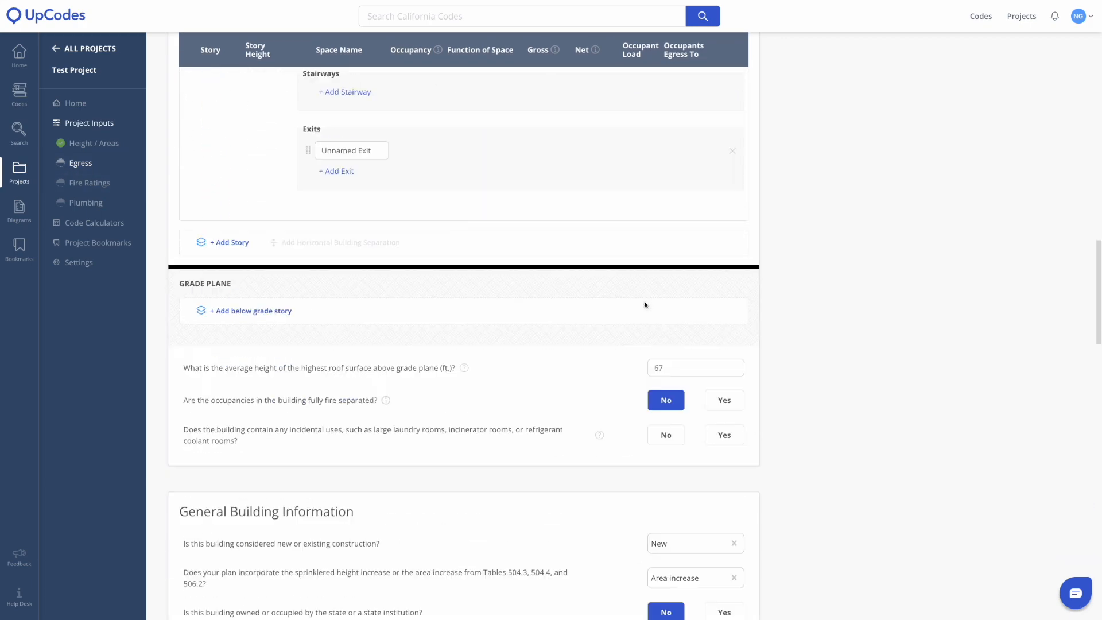
click(659, 277)
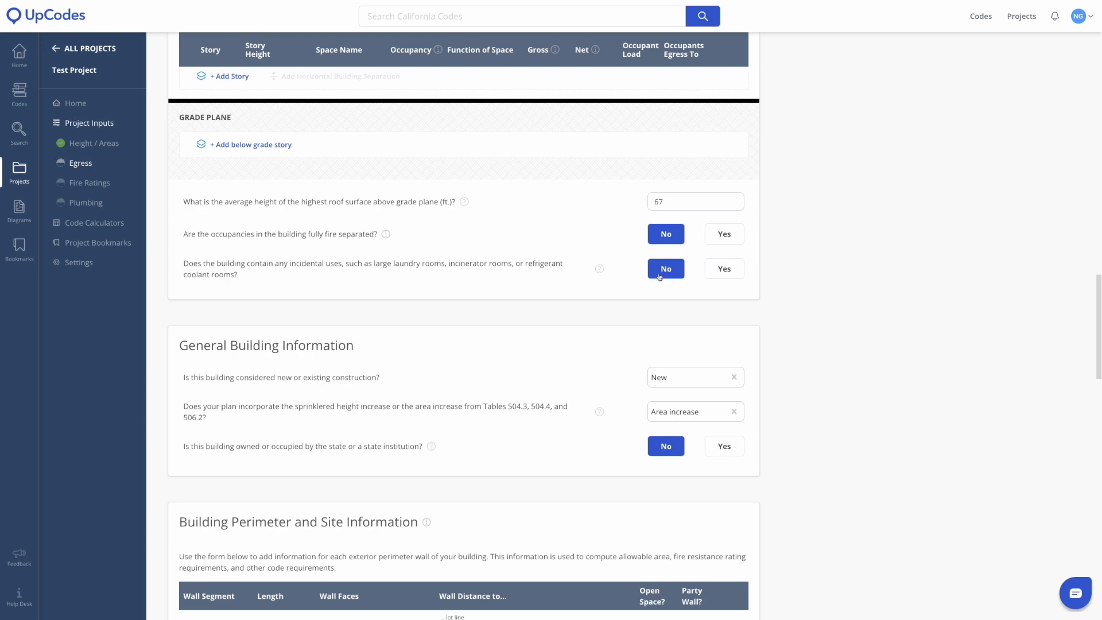
- Choose Elevator as the people conveying equipment type under Building Features
scroll(621, 313, down, 5)
scroll(621, 313, down, 9)
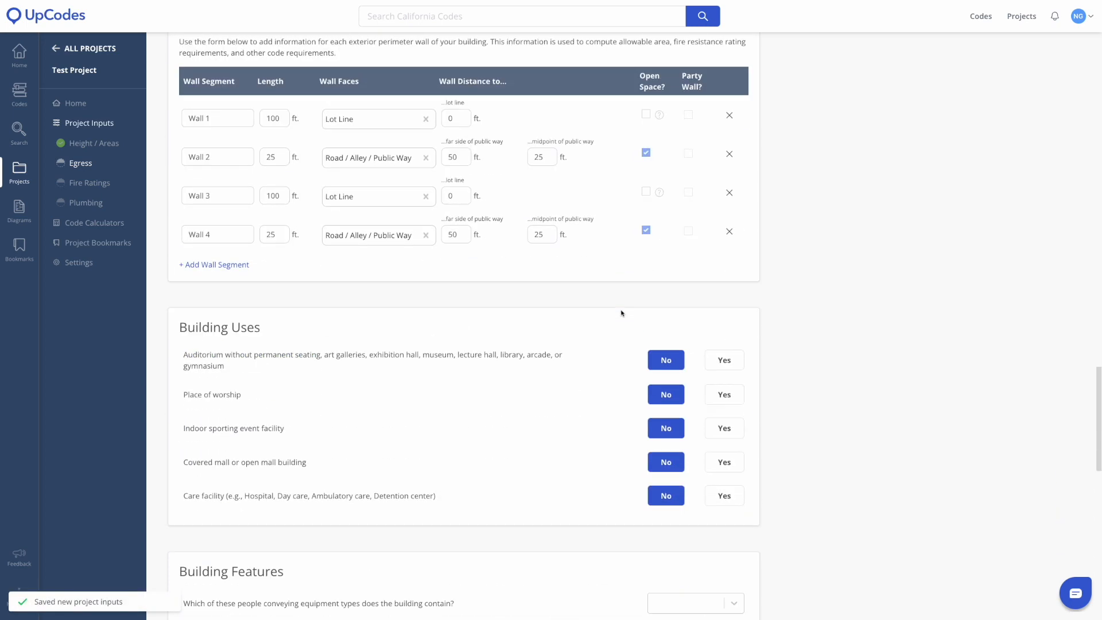
click(734, 281)
click(708, 298)
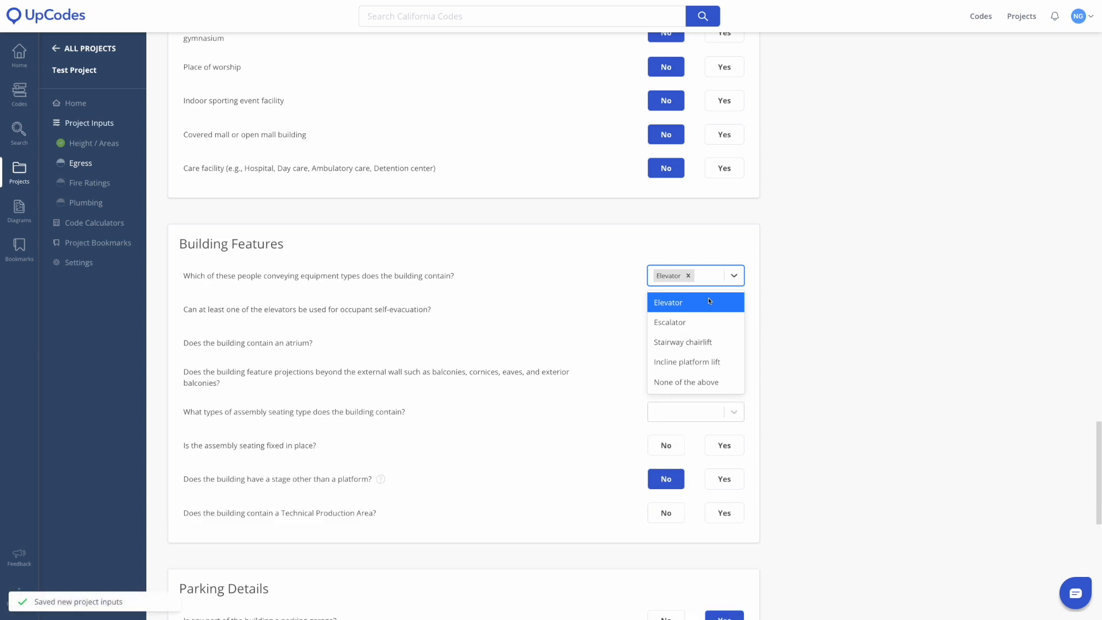
click(759, 298)
- Answer No to elevators for occupant self-evacuation, to an atrium and to projections beyond the external wall
scroll(792, 299, down, 2)
click(676, 210)
click(666, 237)
click(669, 271)
- Set the building's assembly seating type to Smoke protected
scroll(722, 271, down, 1)
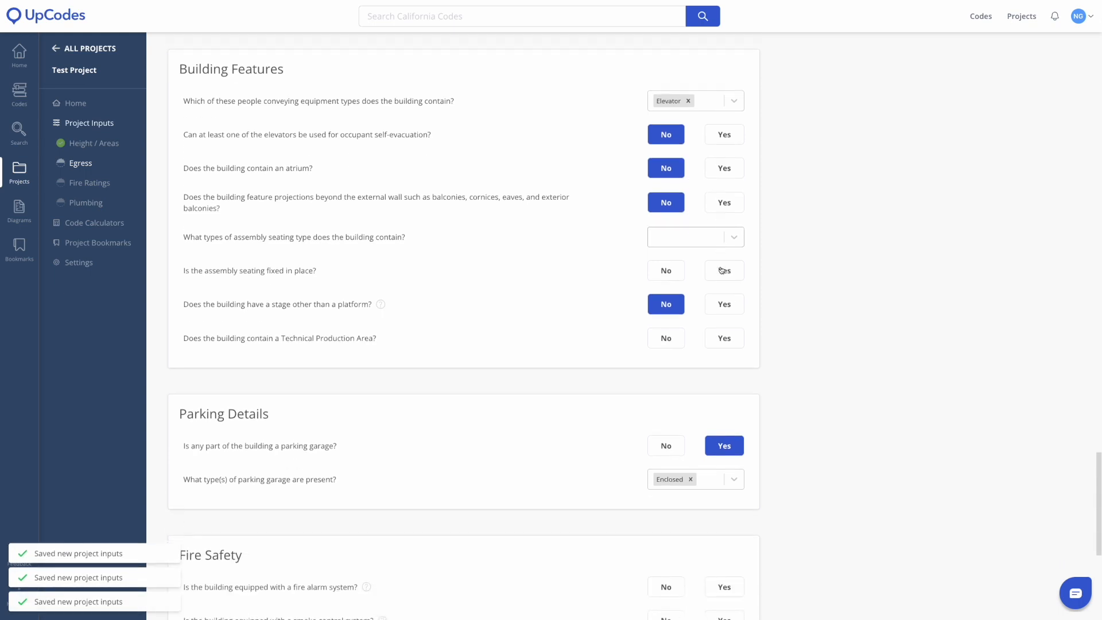
click(718, 241)
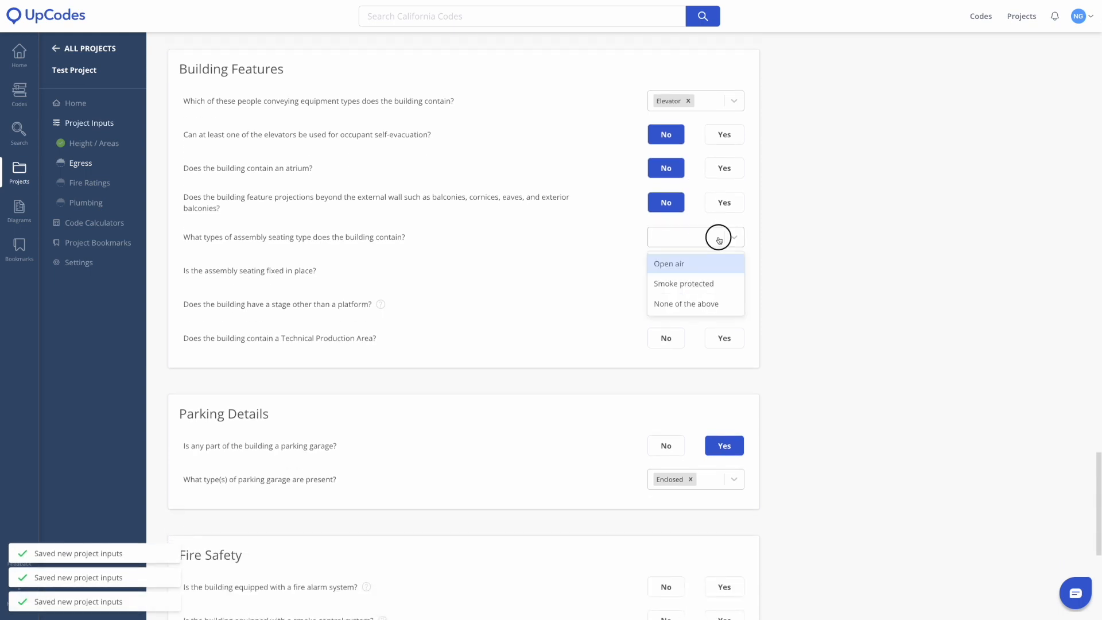
click(706, 283)
click(801, 278)
- Answer No to the assembly seating being fixed in place and to a Technical Production Area
scroll(800, 278, down, 1)
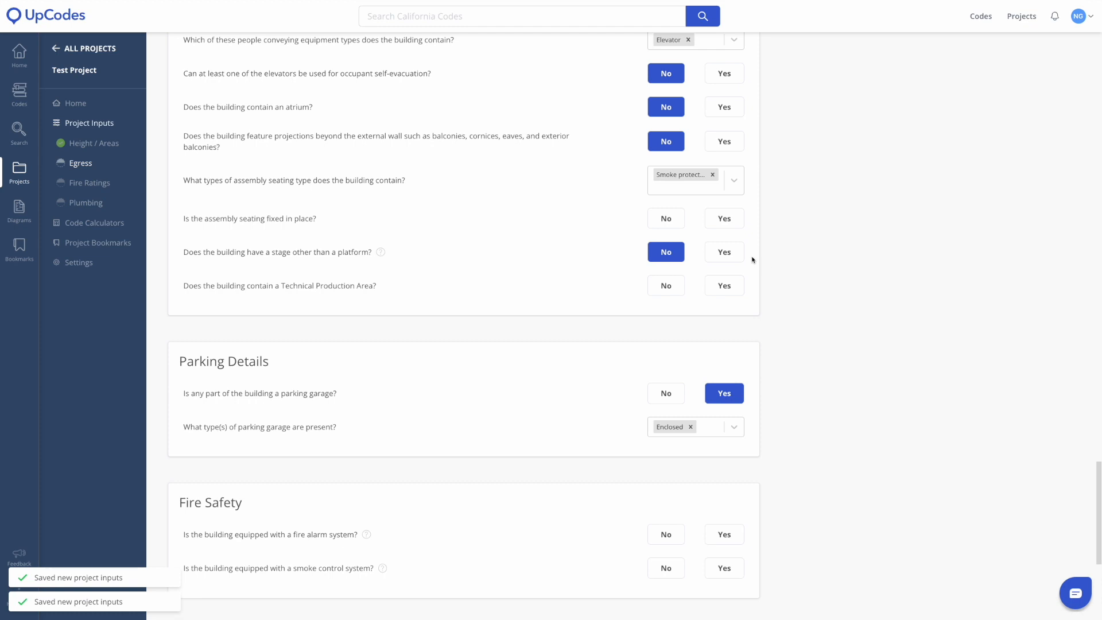
click(666, 218)
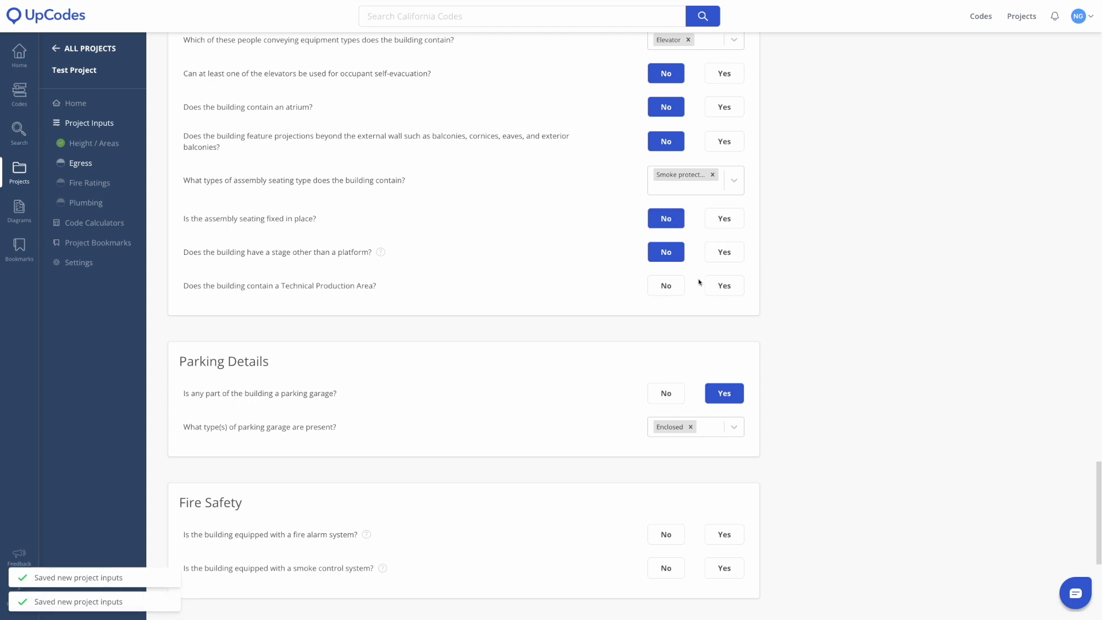
click(673, 287)
- Answer Yes to the fire alarm, emergency voice/alarm communication and smoke control systems under Fire Safety
scroll(773, 298, down, 3)
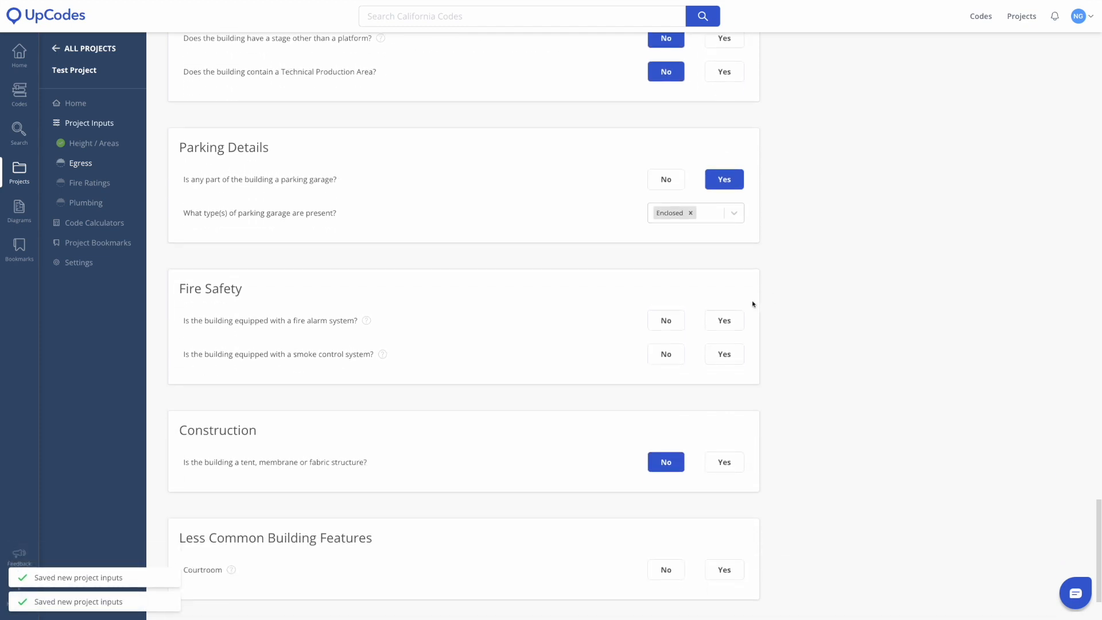
click(721, 329)
scroll(724, 310, down, 2)
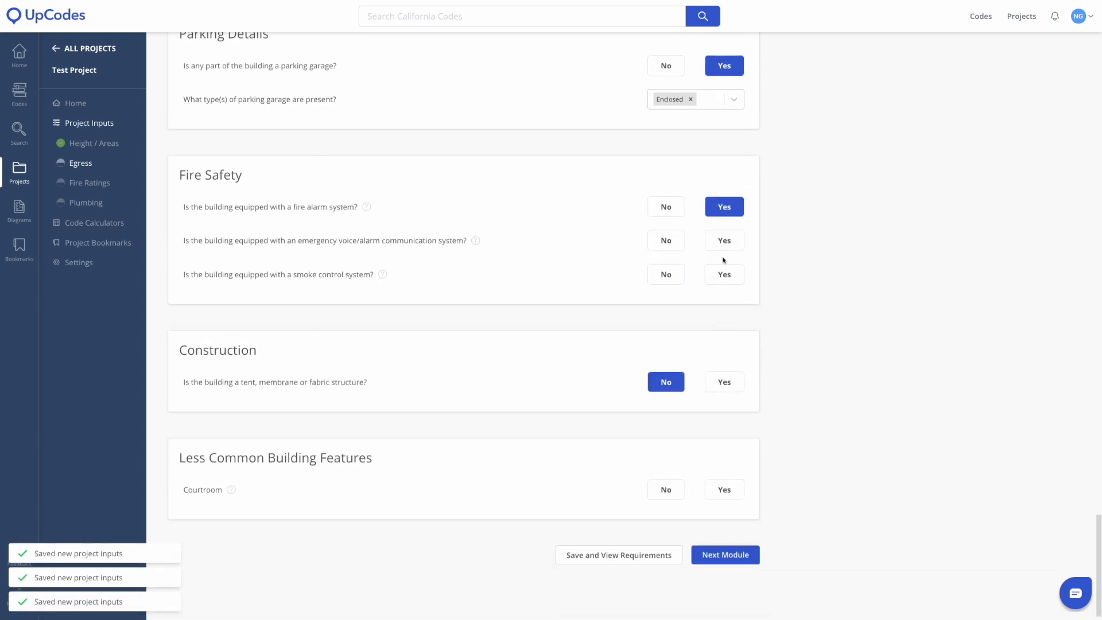
click(724, 244)
click(721, 281)
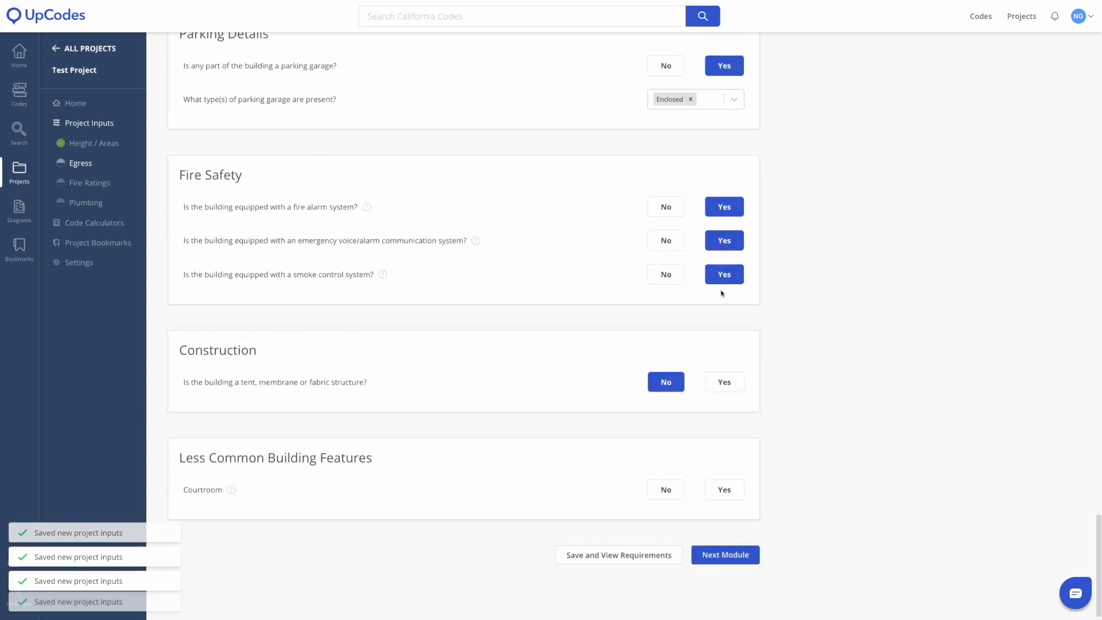
- Answer No to Courtroom under Less Common Building Features and continue to the next module
click(683, 497)
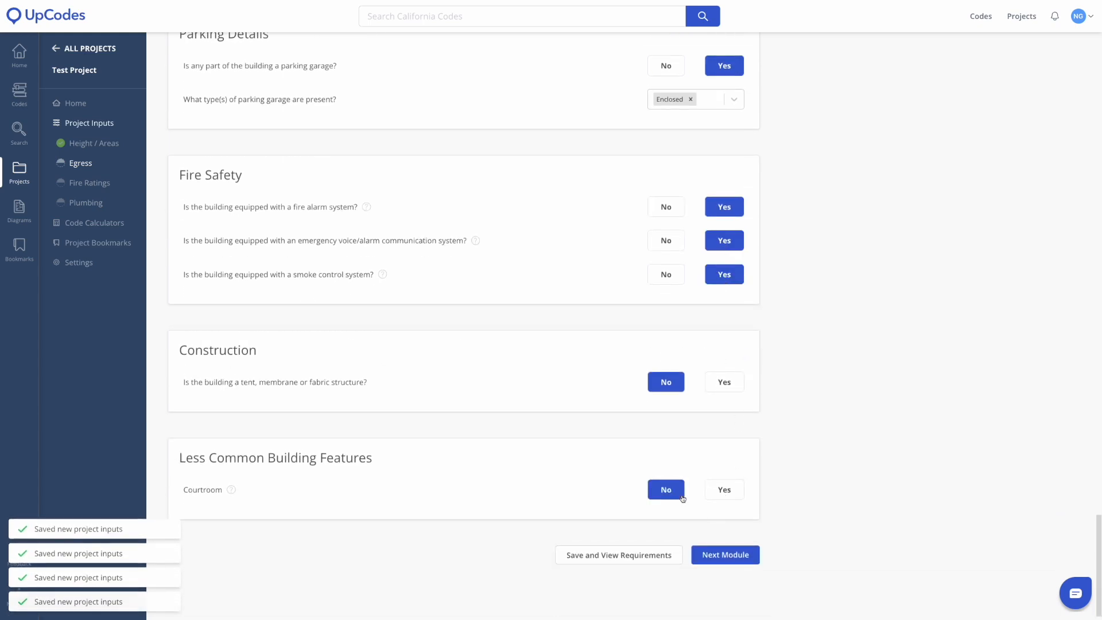
click(726, 554)
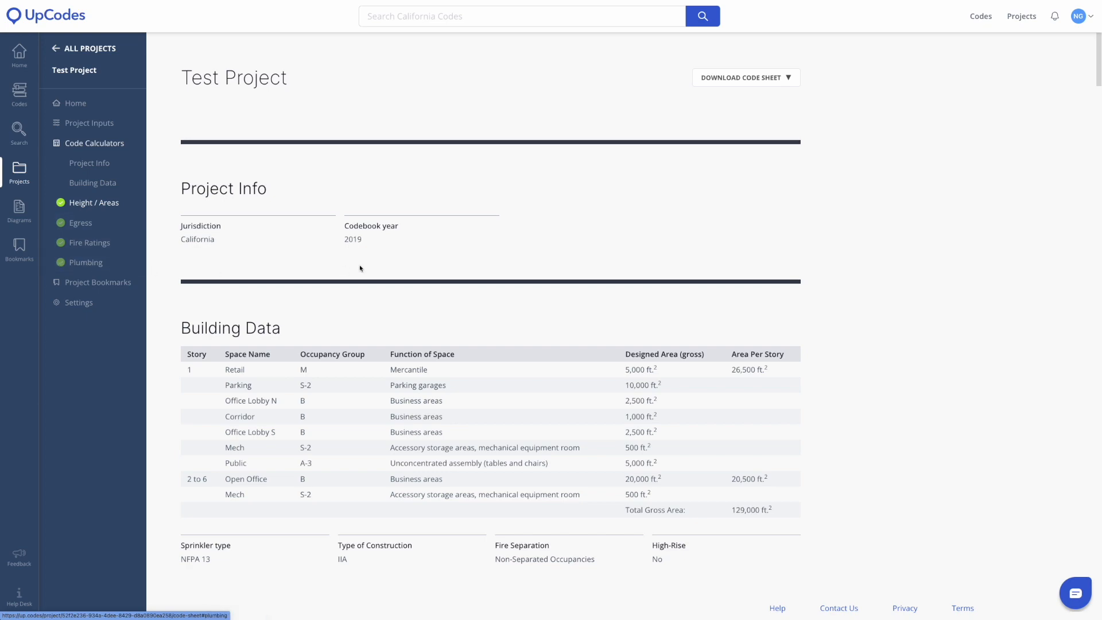
- Examine the Building Height in Feet calculation, including the code's Table 504.3 it refers to and the roof height check
scroll(359, 268, down, 7)
scroll(360, 268, down, 4)
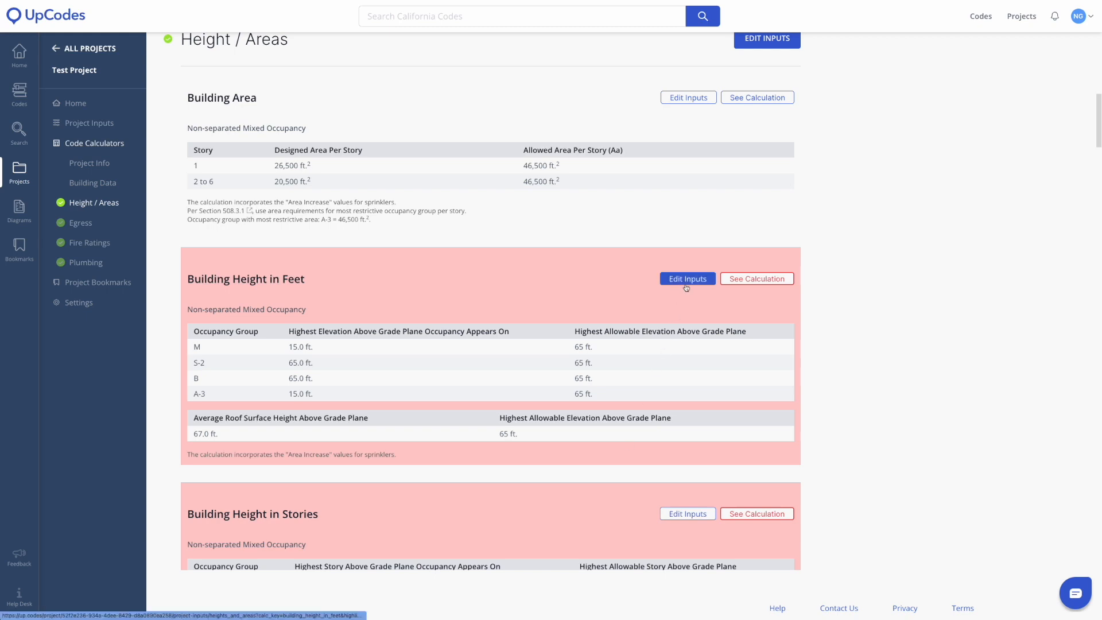
click(745, 285)
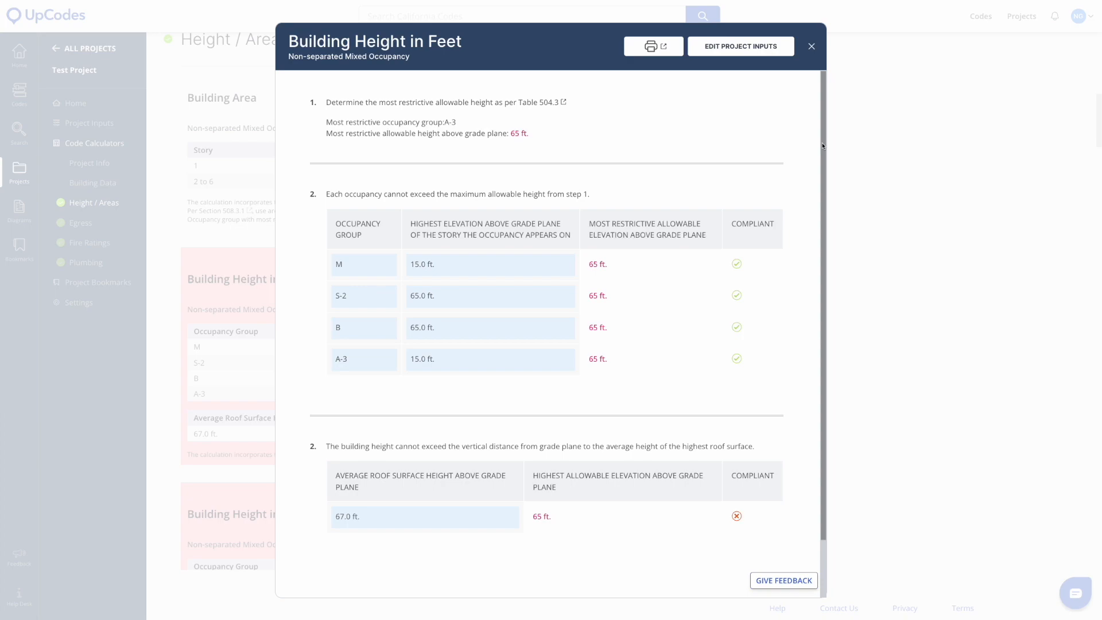
click(540, 103)
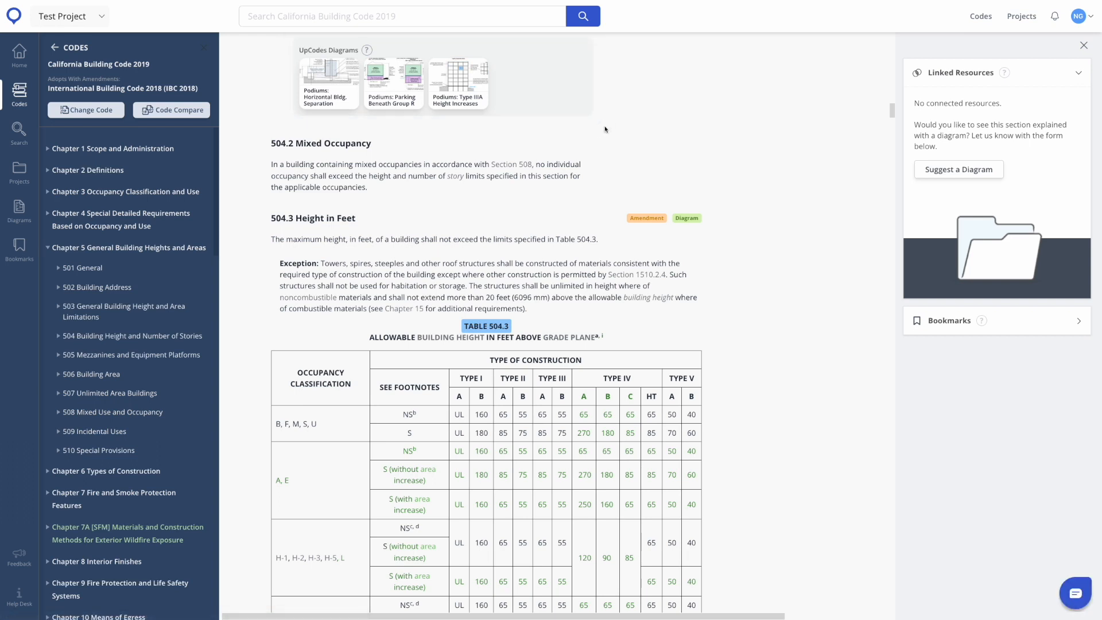
key(super+w)
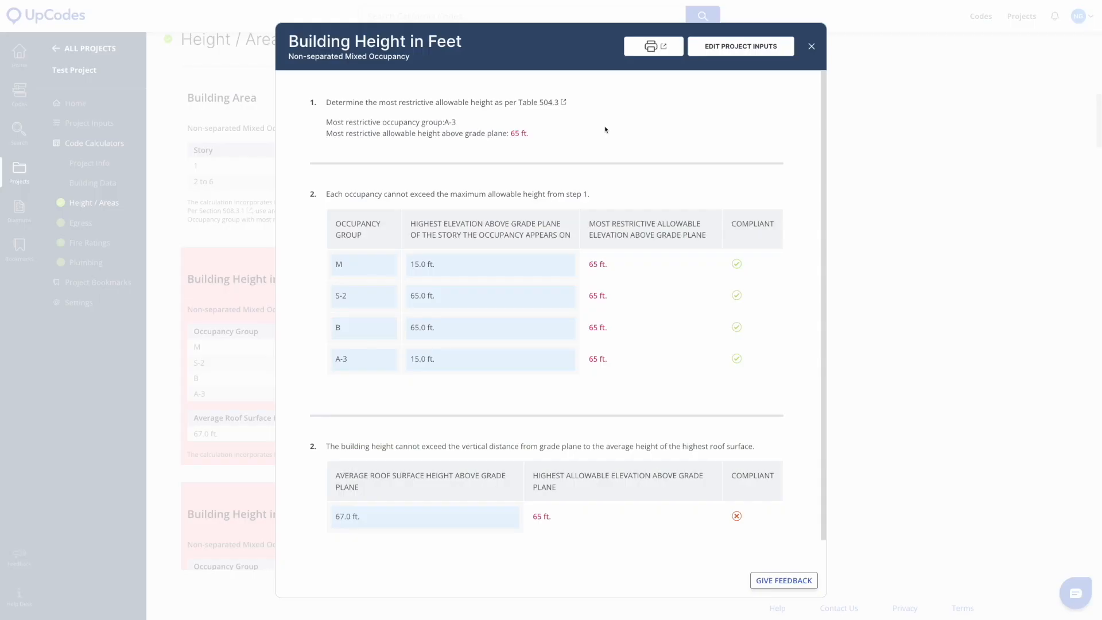
drag(824, 188, 823, 263)
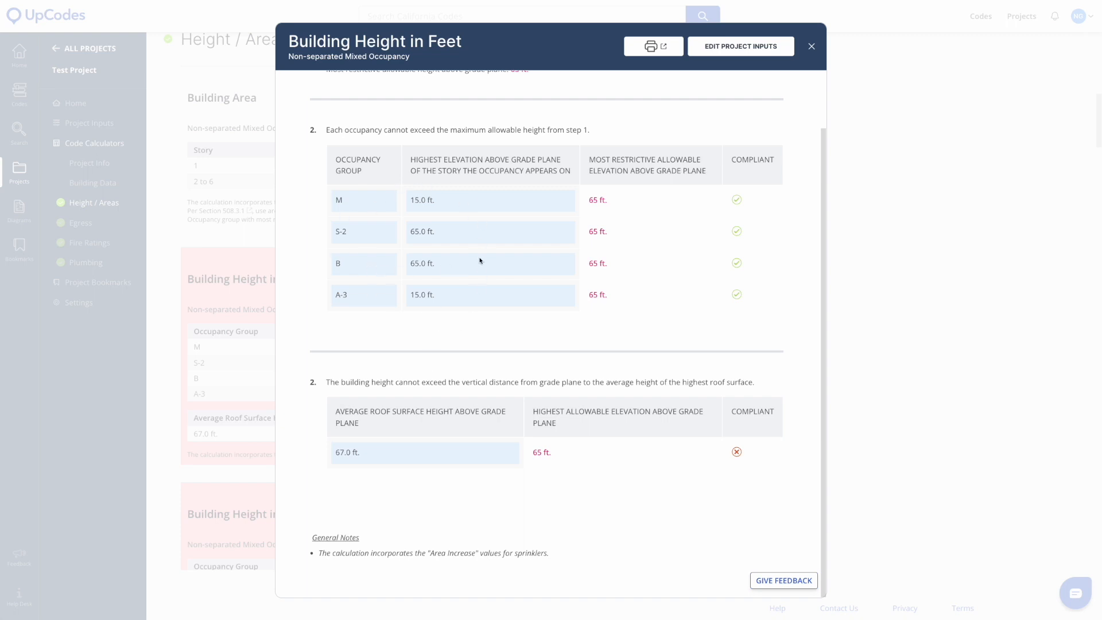
- Preview the print version of the Building Height in Feet calculation with its destination setting, and leave without saving
click(653, 46)
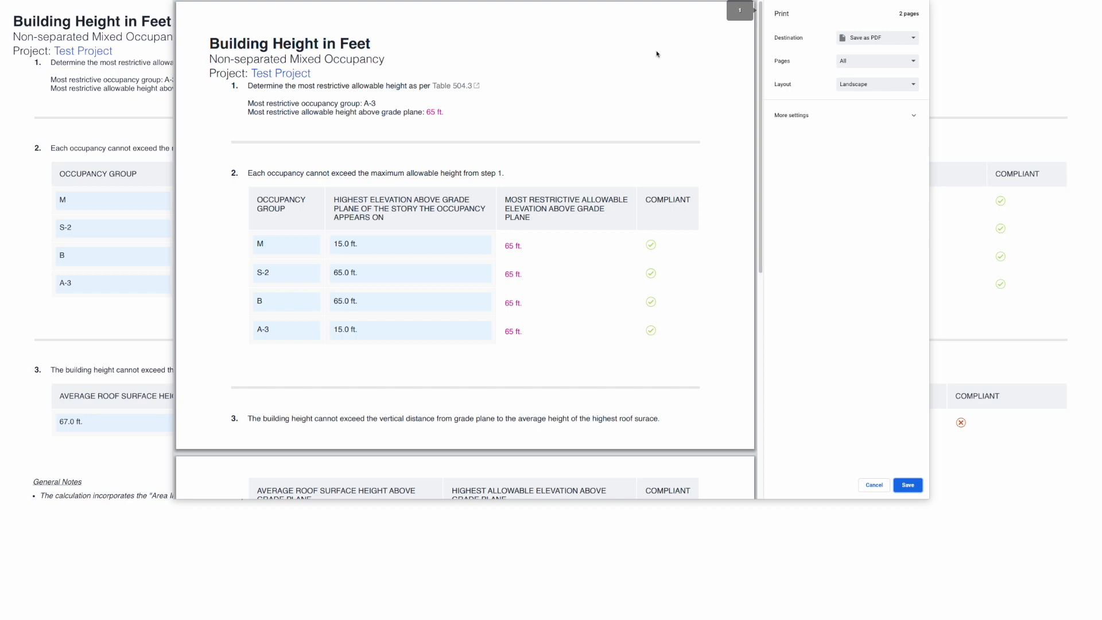
drag(760, 183, 759, 116)
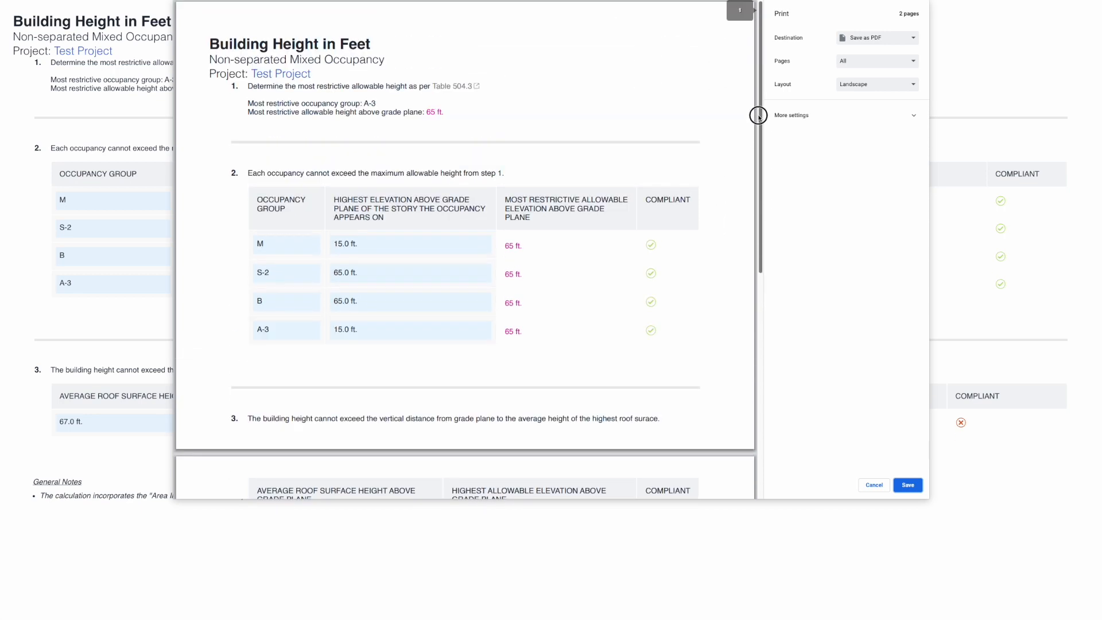
click(880, 37)
click(881, 36)
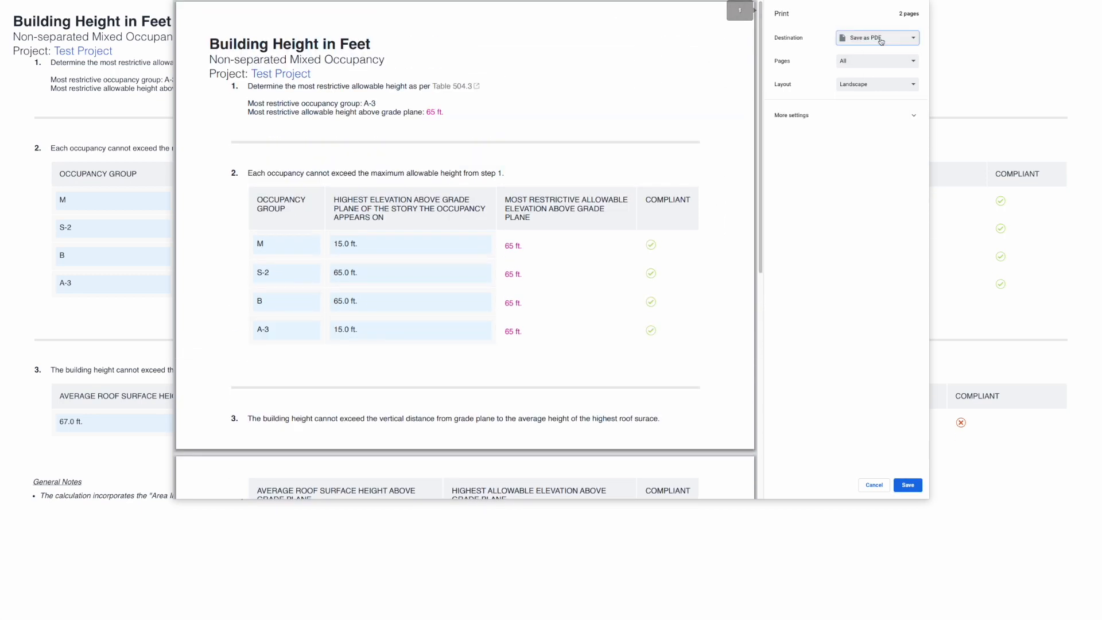
click(875, 485)
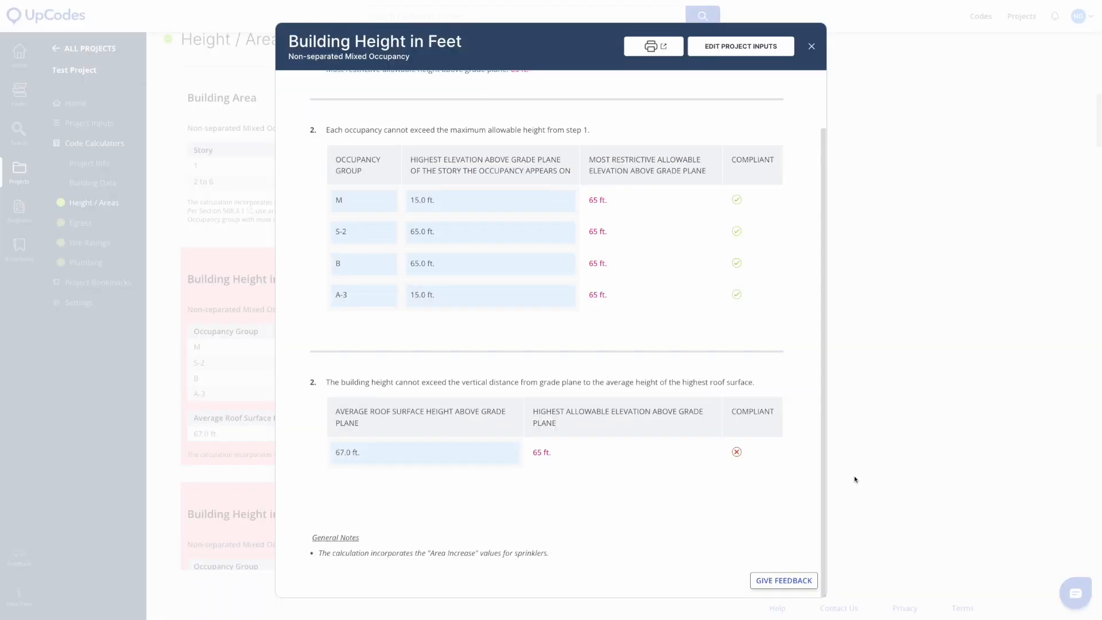
- View the calculation's feedback form without submitting anything, and close the Building Height in Feet calculation
click(772, 574)
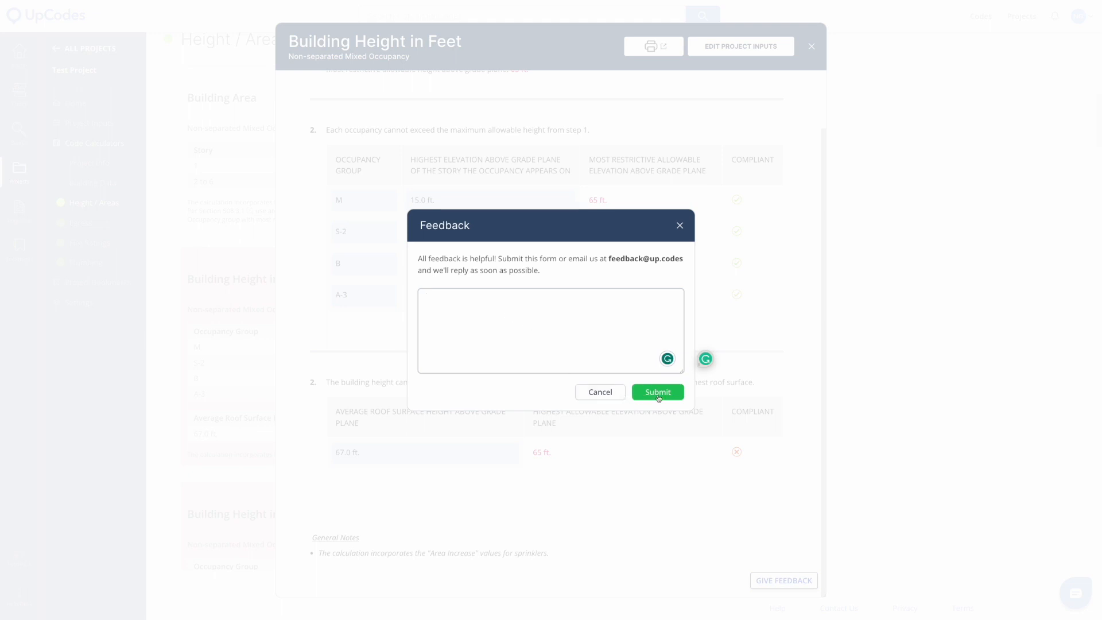
click(613, 395)
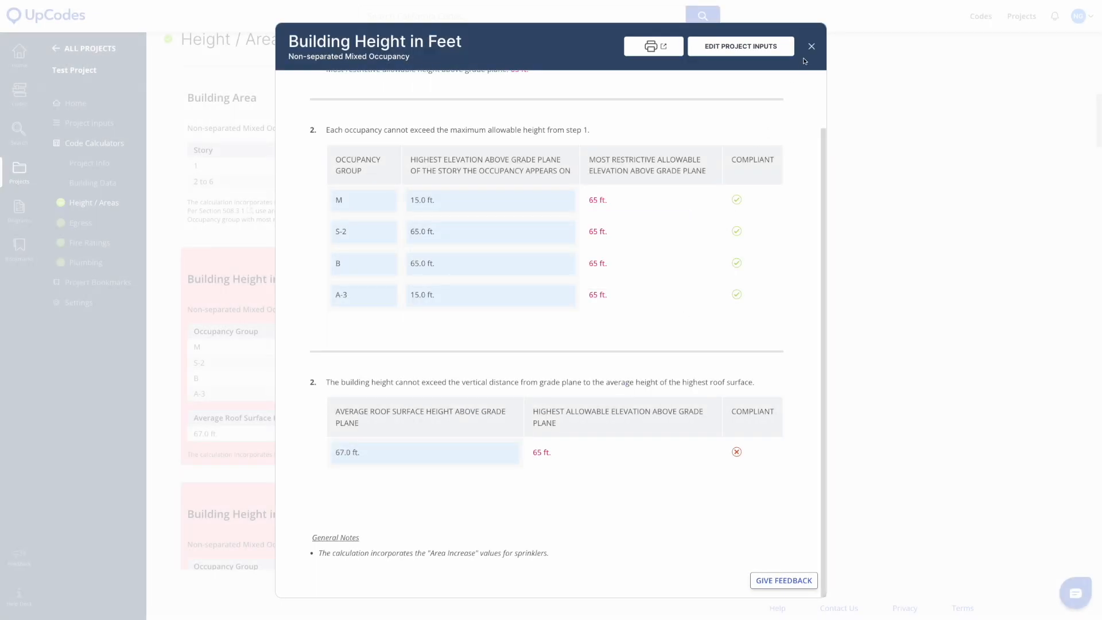
click(812, 46)
- Review the calculated requirements for Building Height in Stories, Egress, Fire Ratings and Plumbing down to the fixture ratios
scroll(771, 367, down, 10)
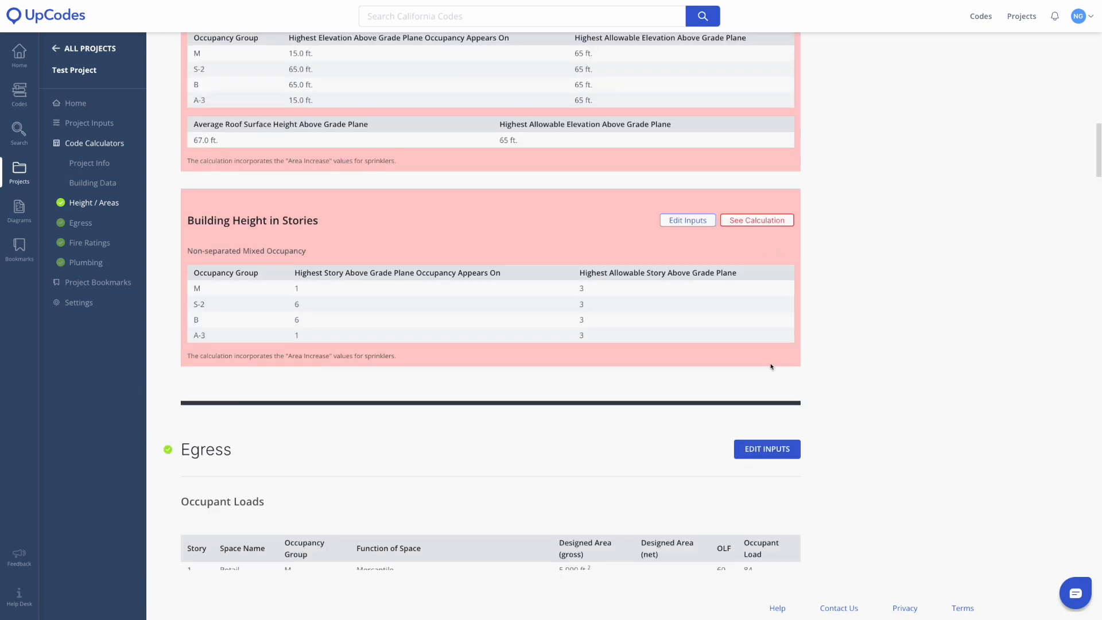
scroll(771, 366, down, 10)
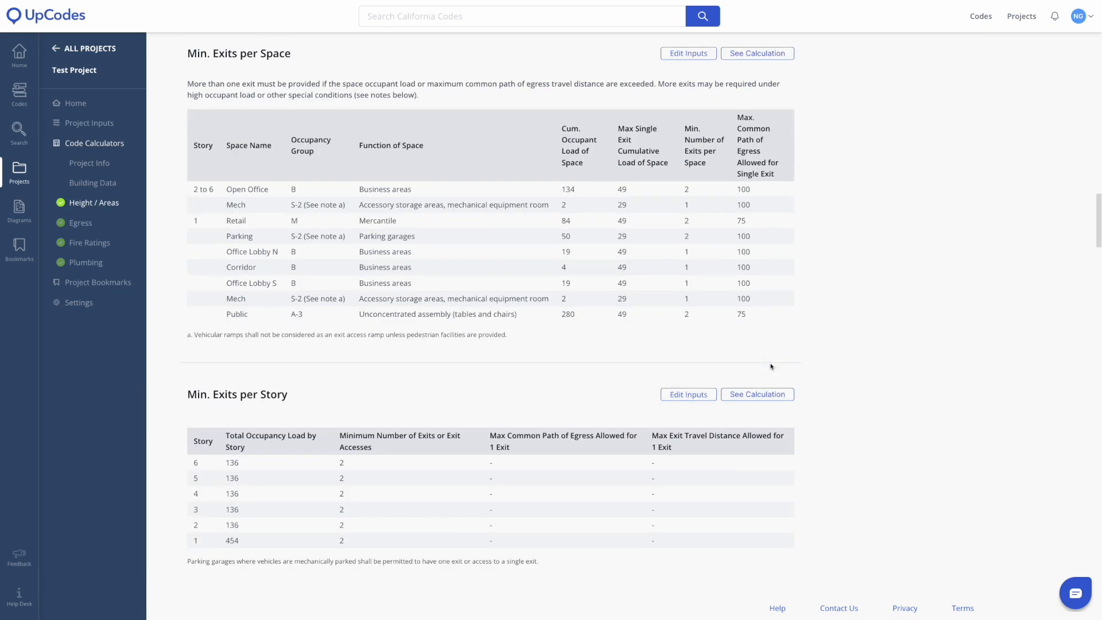
scroll(771, 366, down, 8)
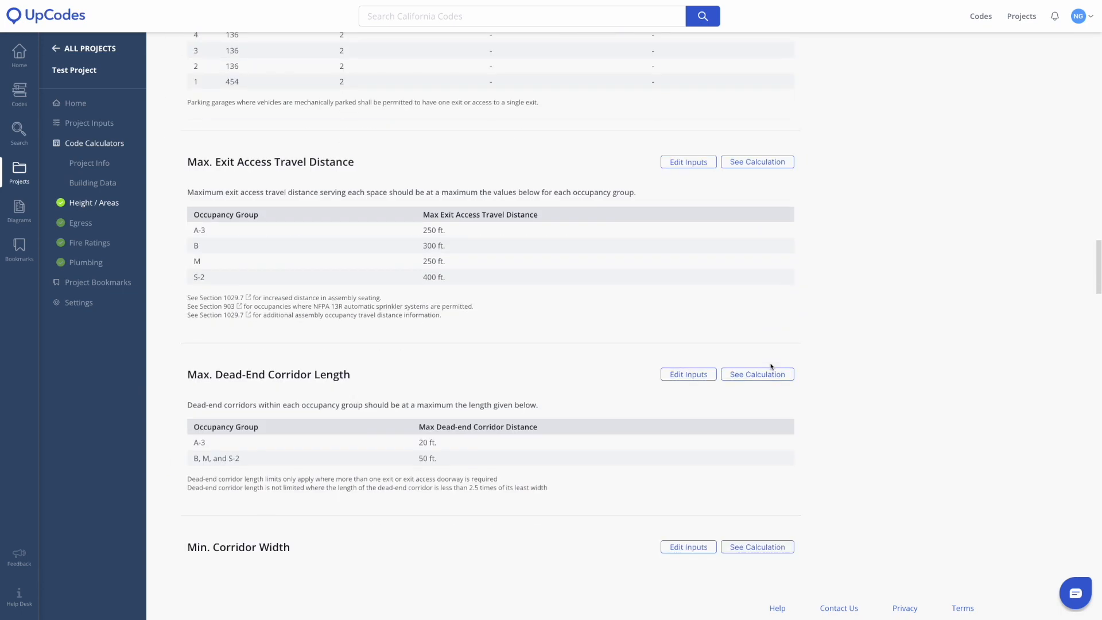
scroll(771, 366, down, 10)
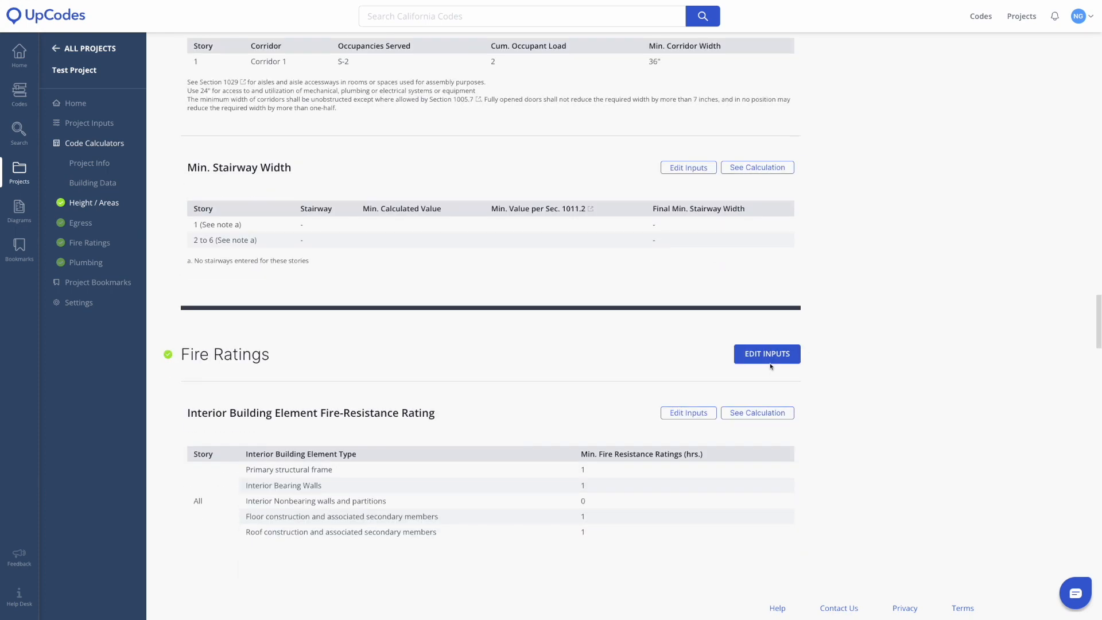
scroll(771, 366, down, 10)
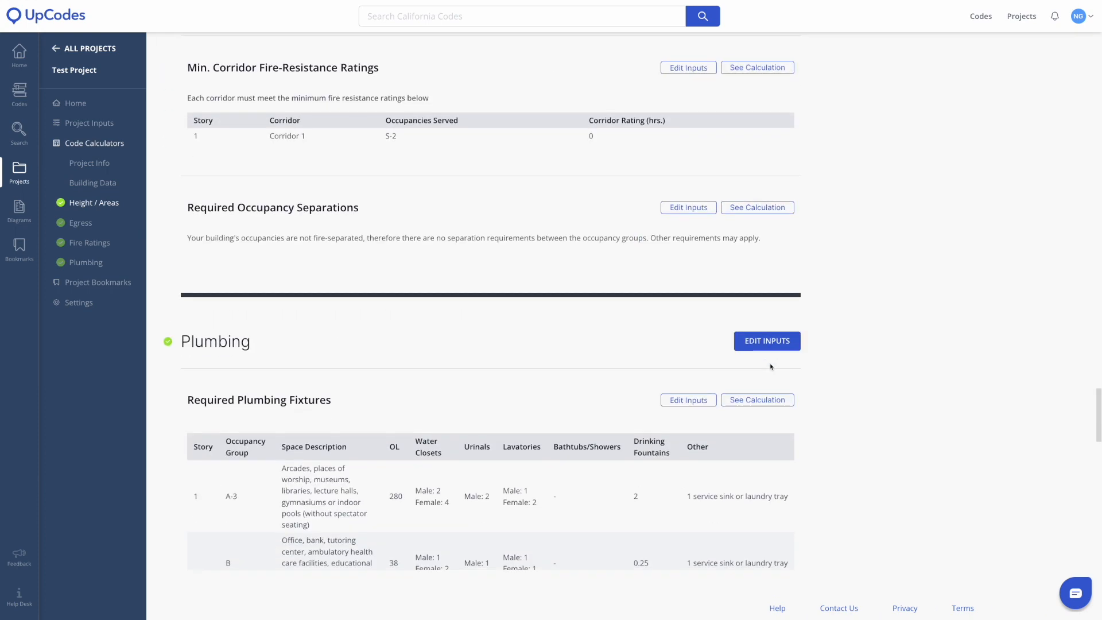
scroll(771, 366, down, 8)
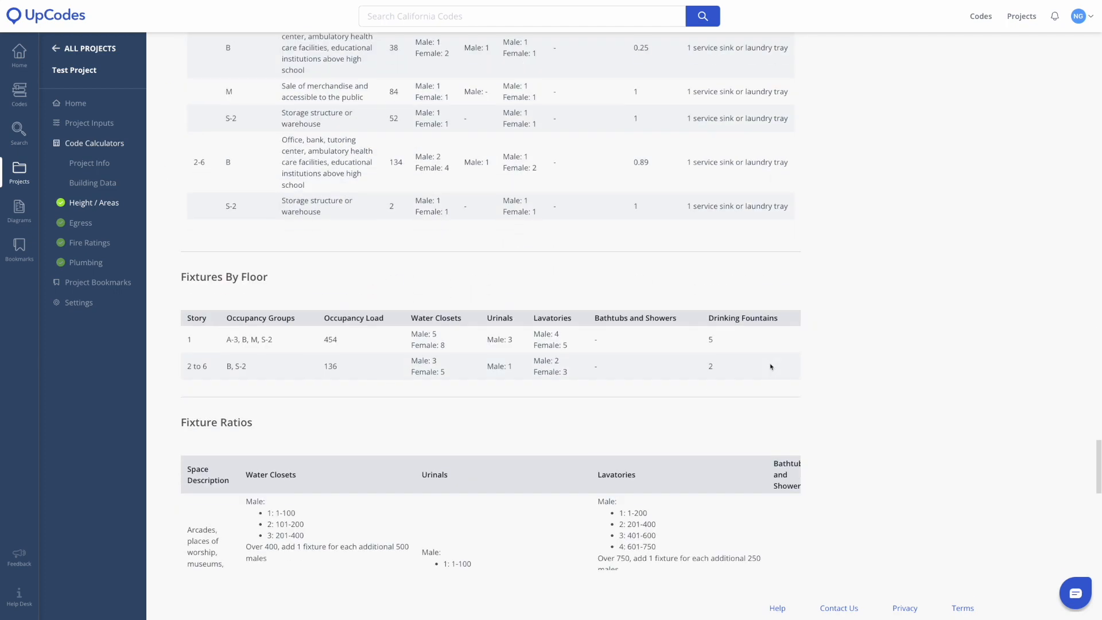
scroll(770, 366, down, 10)
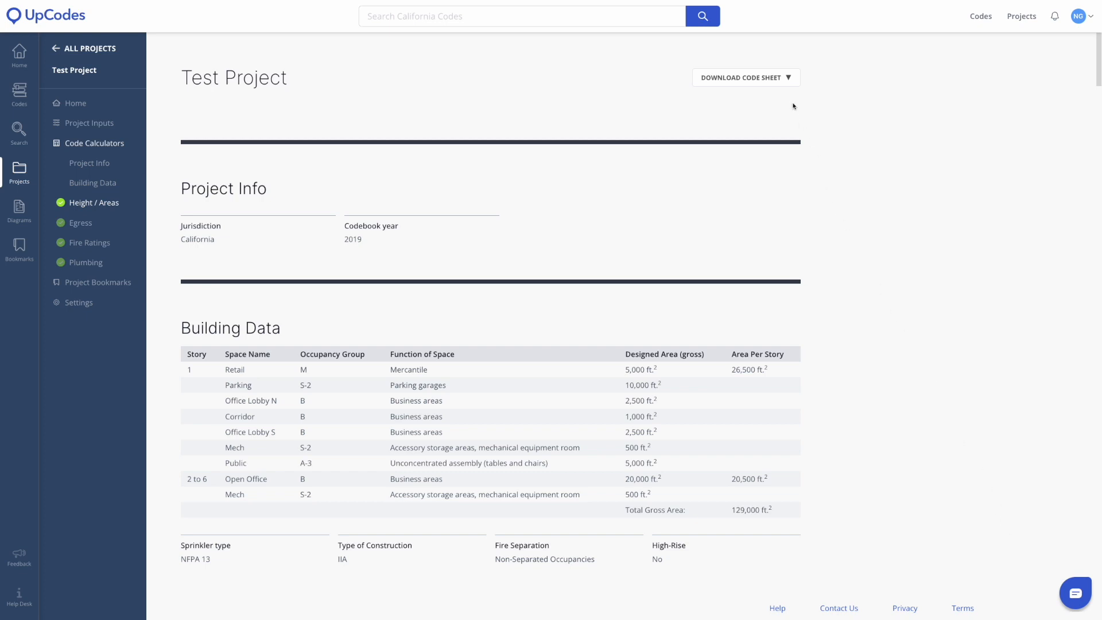
- Open the PDF export version of the project's code sheet and look through its sections
click(784, 78)
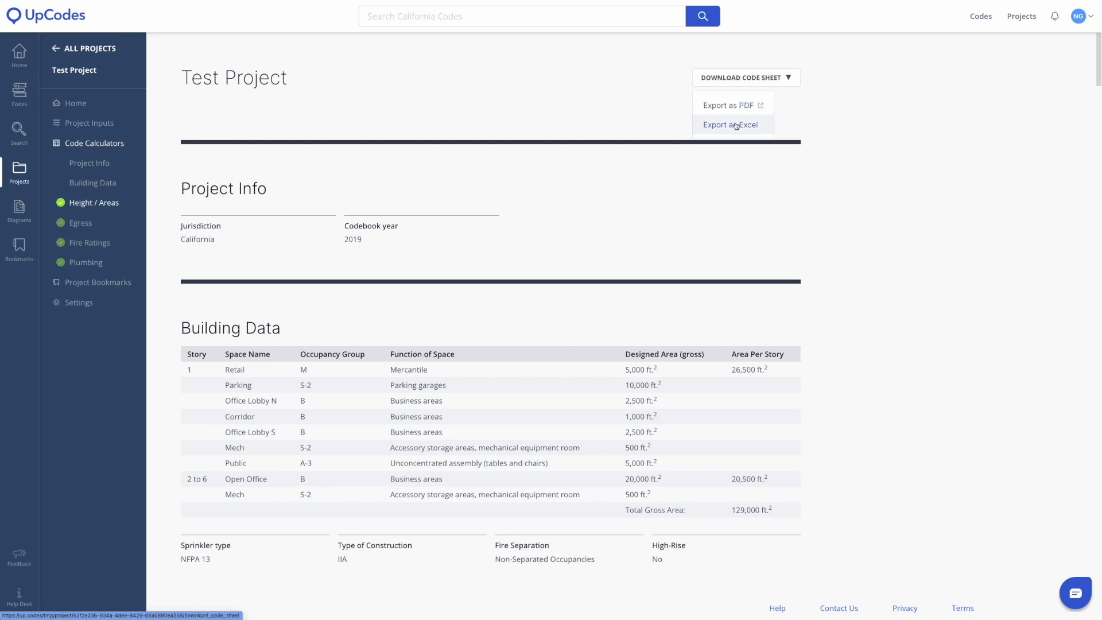
click(887, 182)
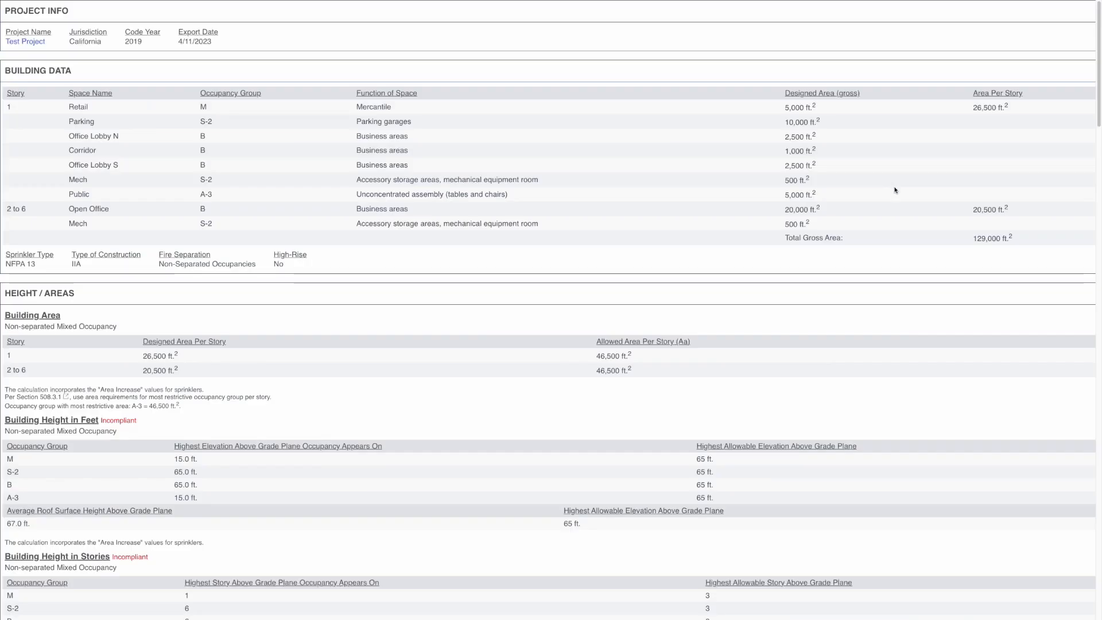
scroll(890, 184, down, 5)
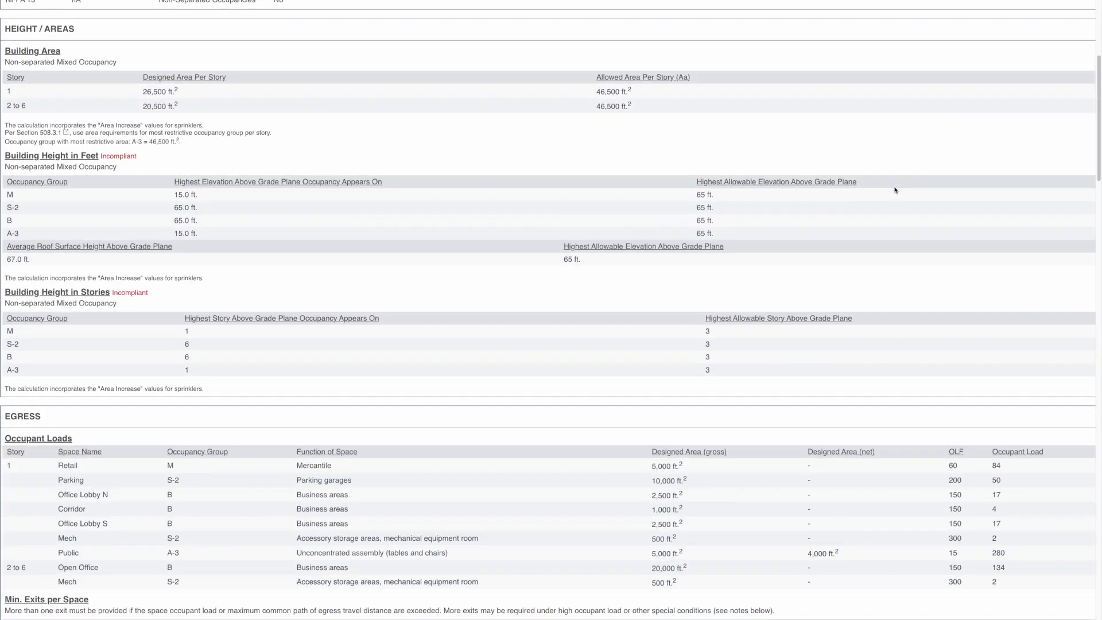
scroll(894, 190, down, 9)
scroll(894, 190, down, 8)
scroll(895, 190, up, 10)
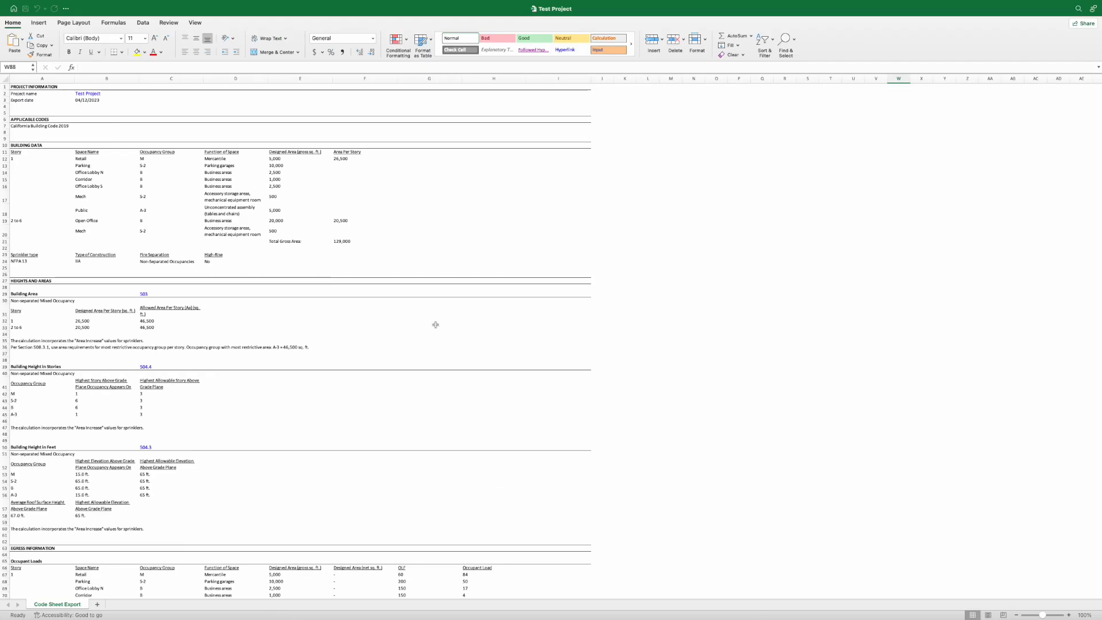
- In the Excel export of the code sheet, inspect the area per story and total gross area cells and the height and egress tables
click(343, 160)
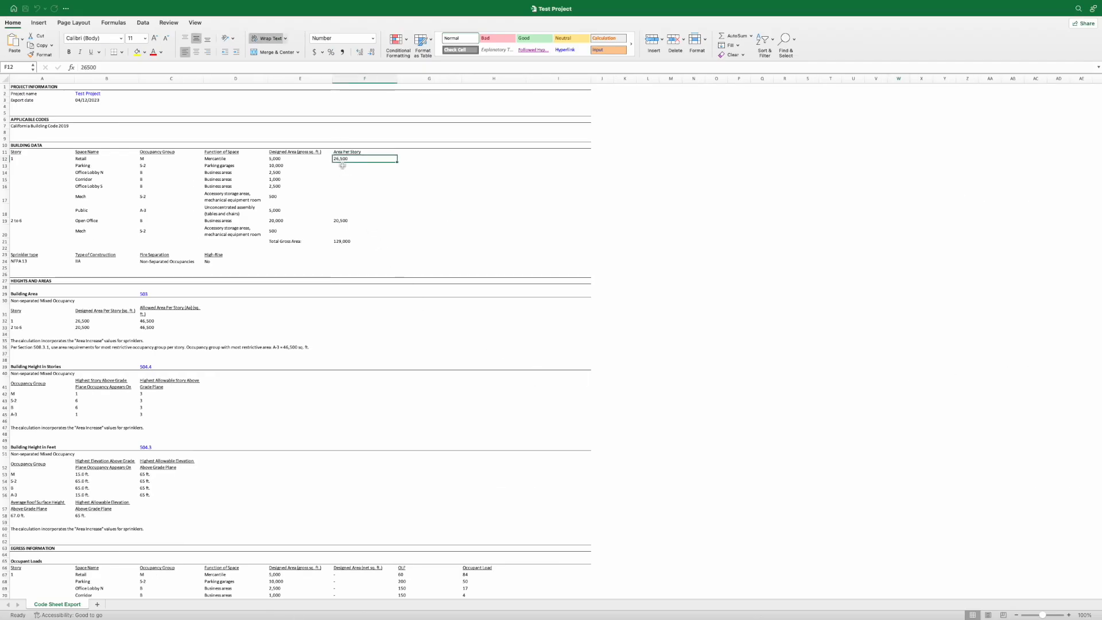
click(347, 221)
click(346, 240)
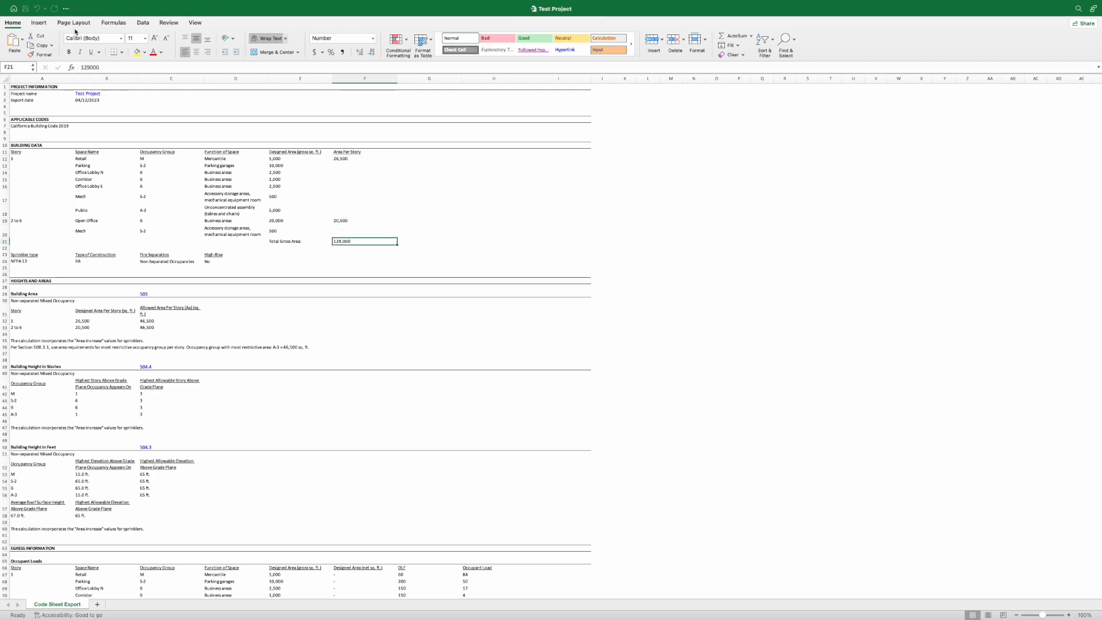
scroll(207, 258, down, 10)
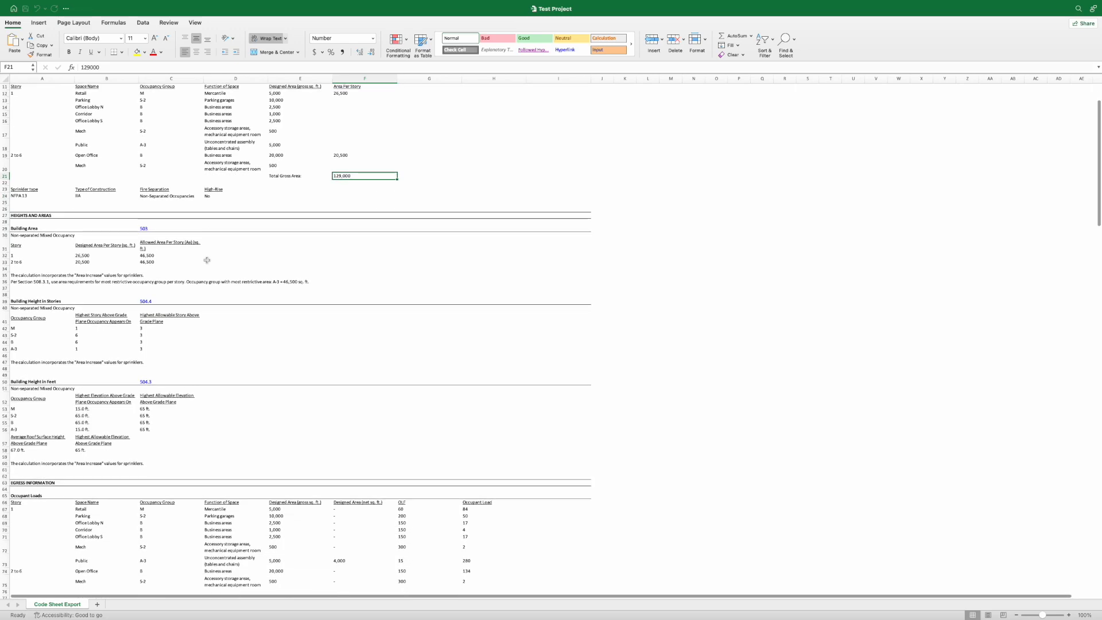
scroll(207, 260, down, 10)
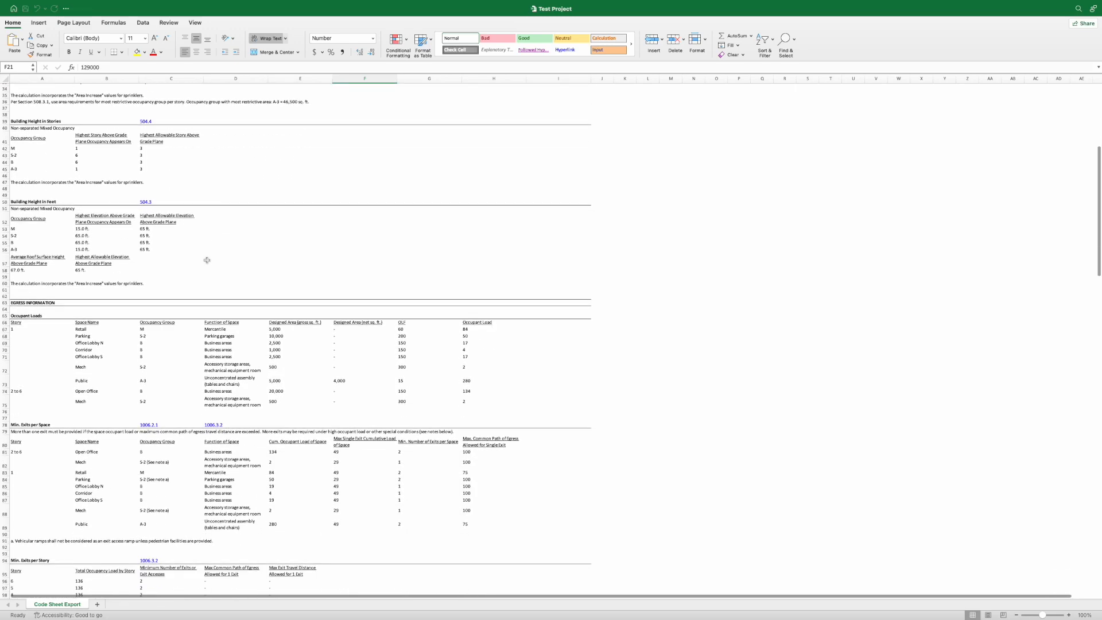